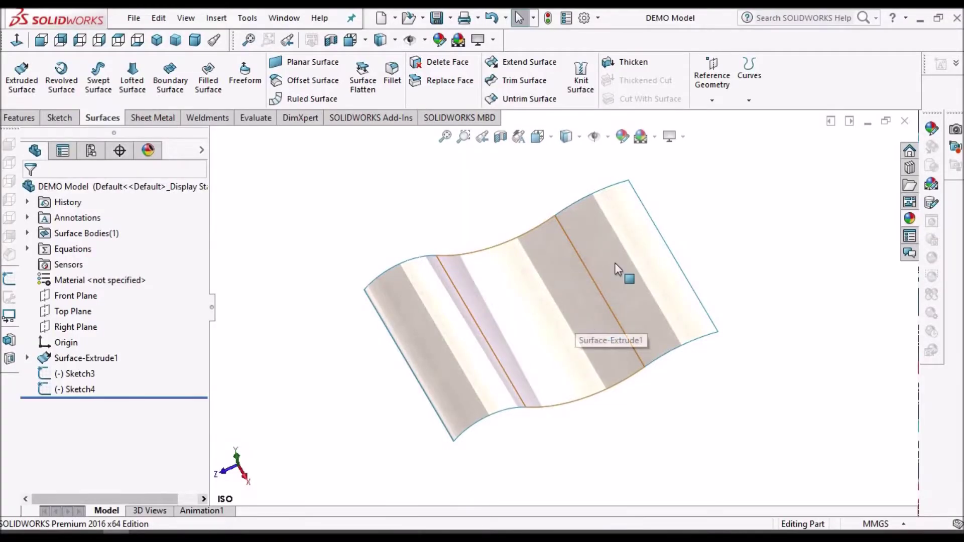
# Edit Sketch3 to review its five hole circles on the curved surface, then exit the sketch.
pyautogui.moveTo(617, 267); pyautogui.dragTo(592, 390, button='middle')
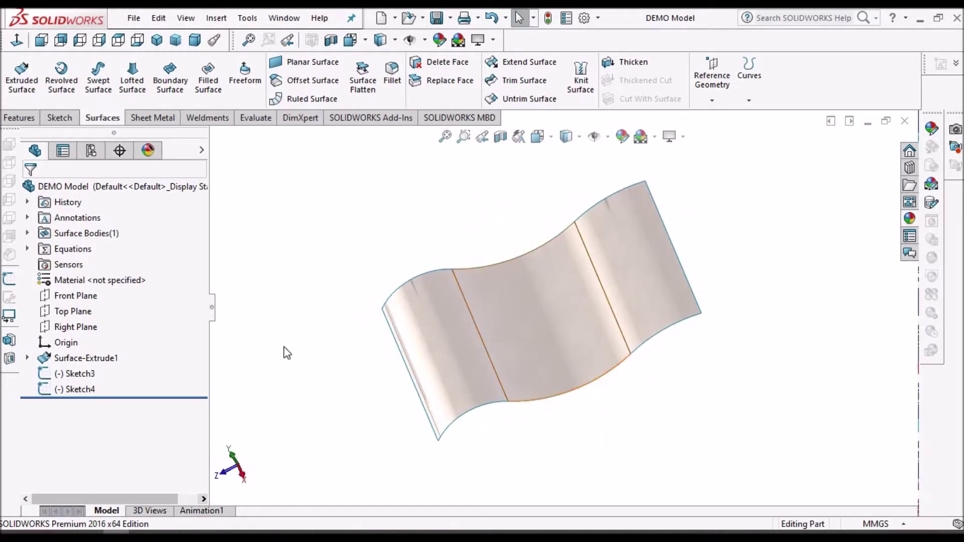
pyautogui.click(70, 374)
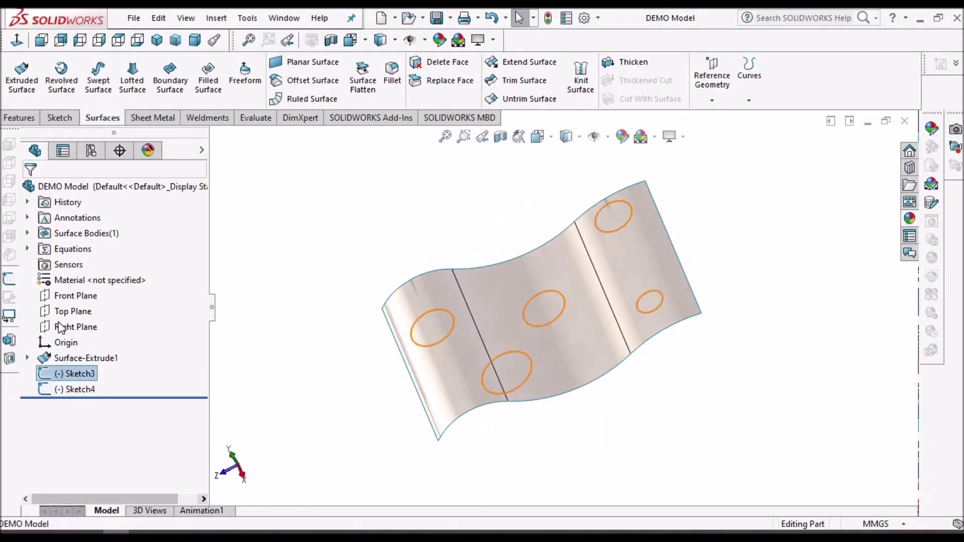
pyautogui.rightClick(70, 373)
pyautogui.click(811, 194)
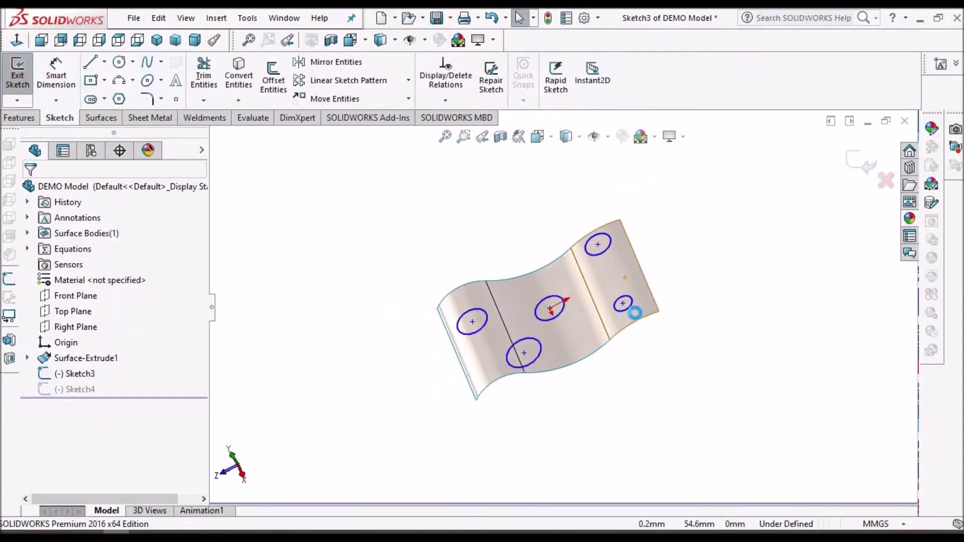
pyautogui.moveTo(685, 375); pyautogui.dragTo(597, 319, button='middle')
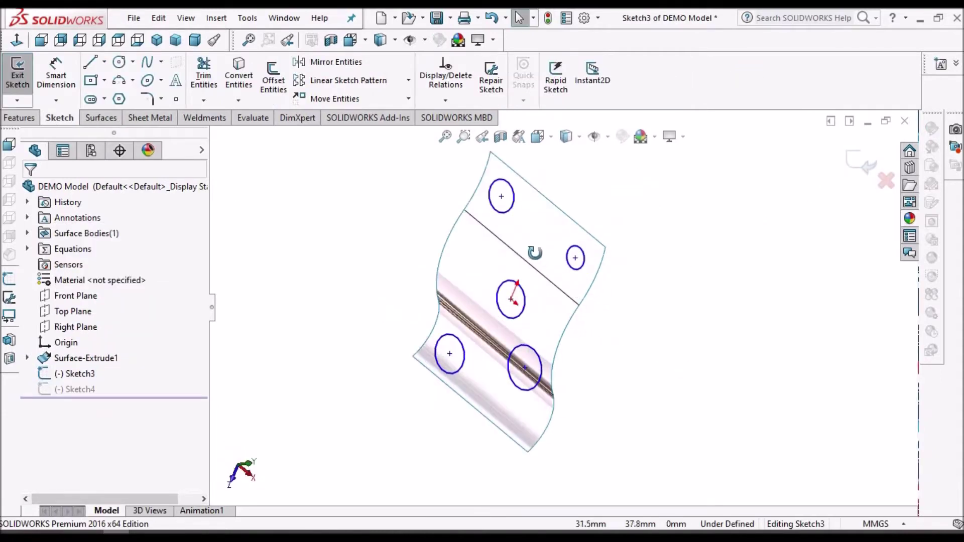
pyautogui.moveTo(533, 249); pyautogui.dragTo(628, 228, button='middle')
pyautogui.click(864, 163)
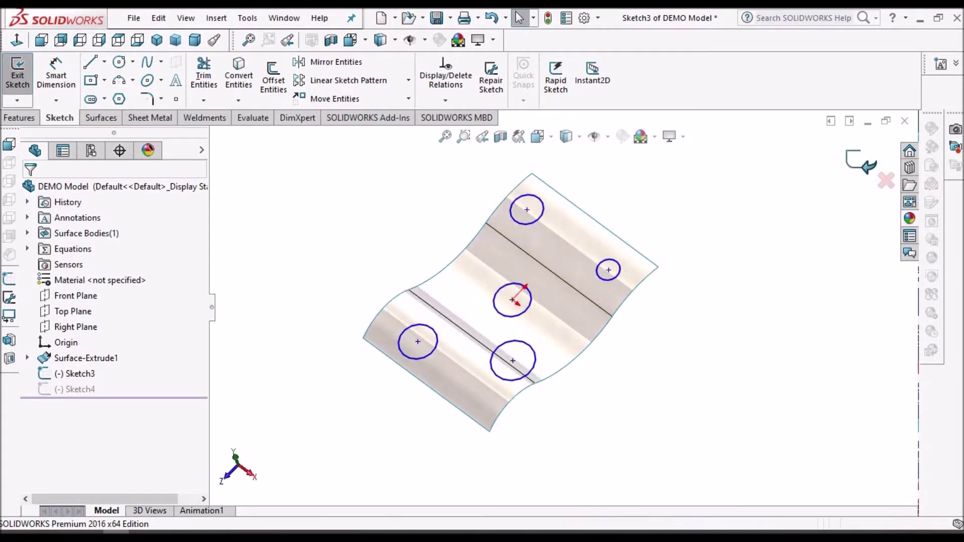
# Trim the wavy surface with Sketch3 as trim tool, keeping the main surface, creating Surface-Trim1.
pyautogui.click(102, 118)
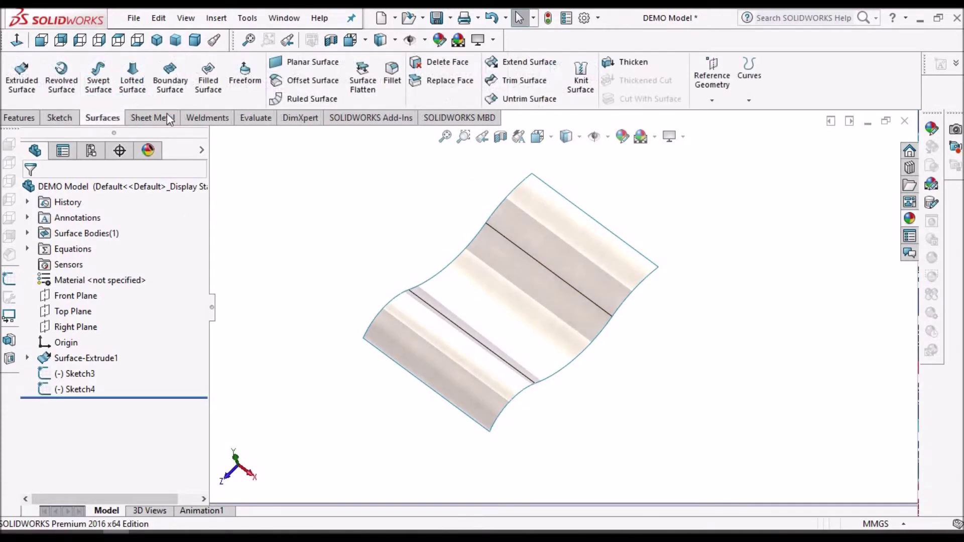
pyautogui.click(531, 83)
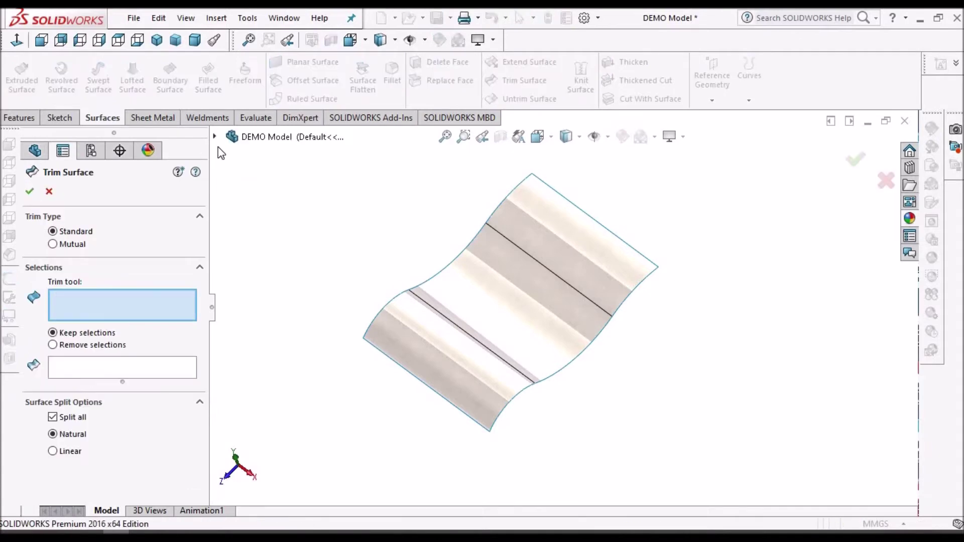
pyautogui.click(215, 137)
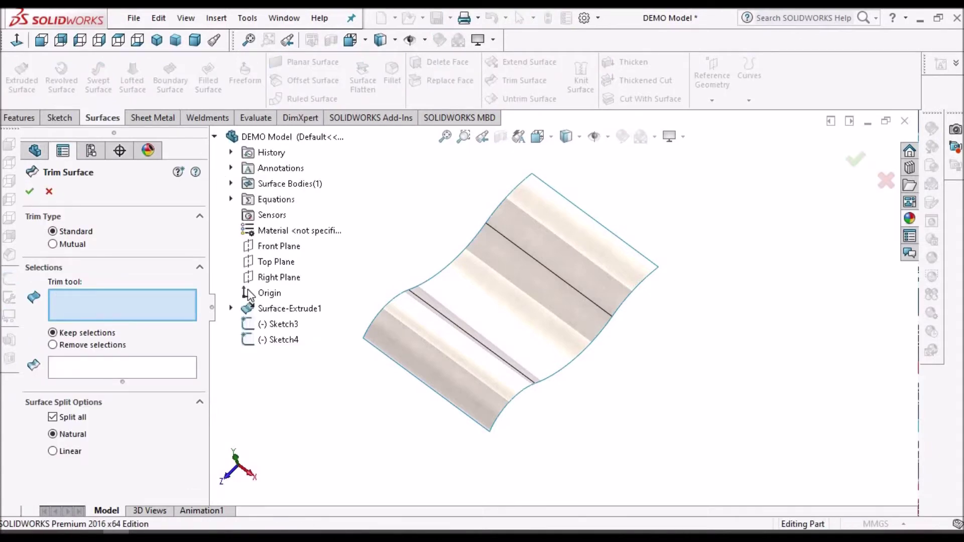
pyautogui.click(278, 325)
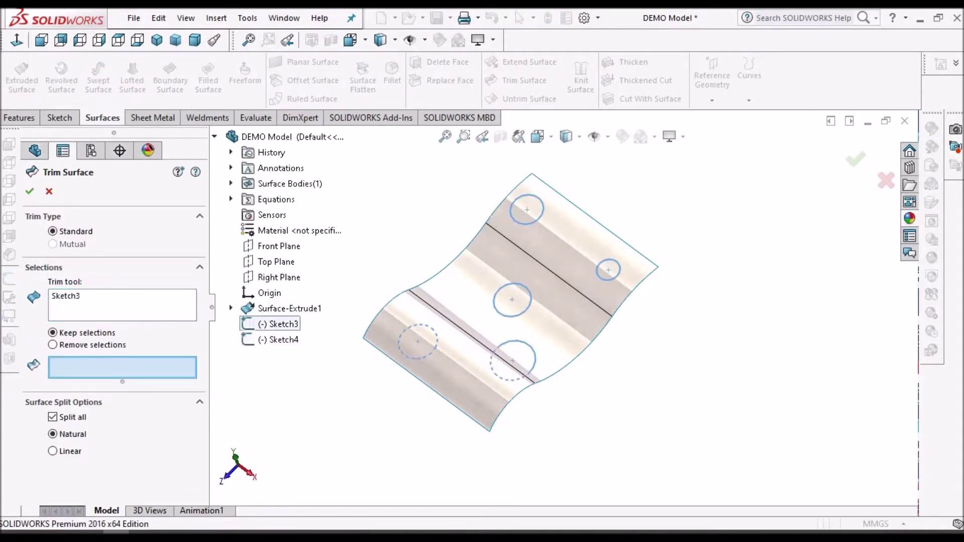
pyautogui.click(29, 191)
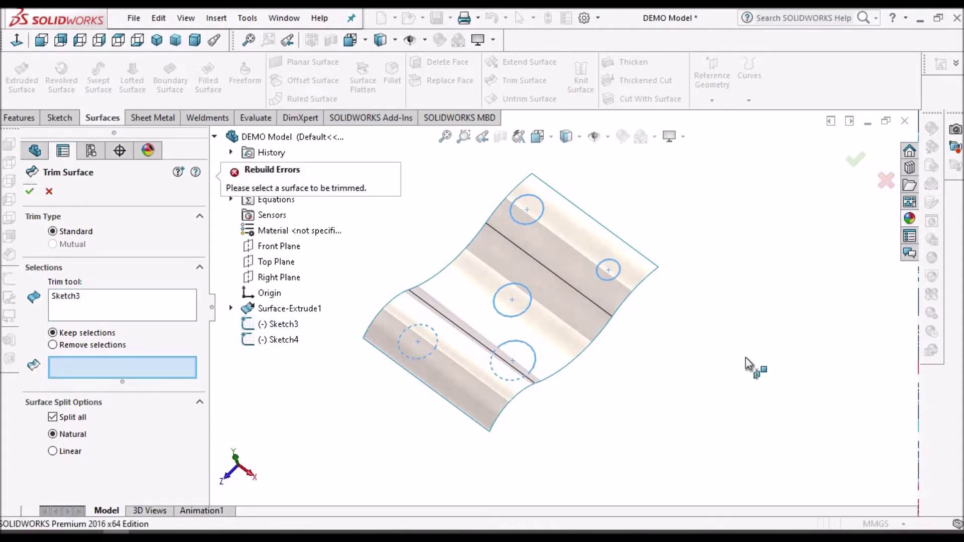
pyautogui.click(628, 283)
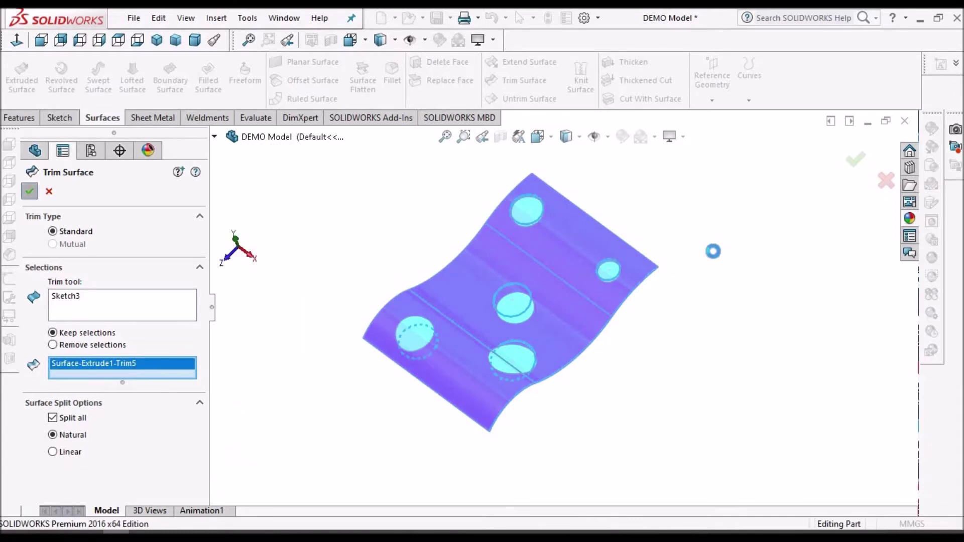
pyautogui.press('Return')
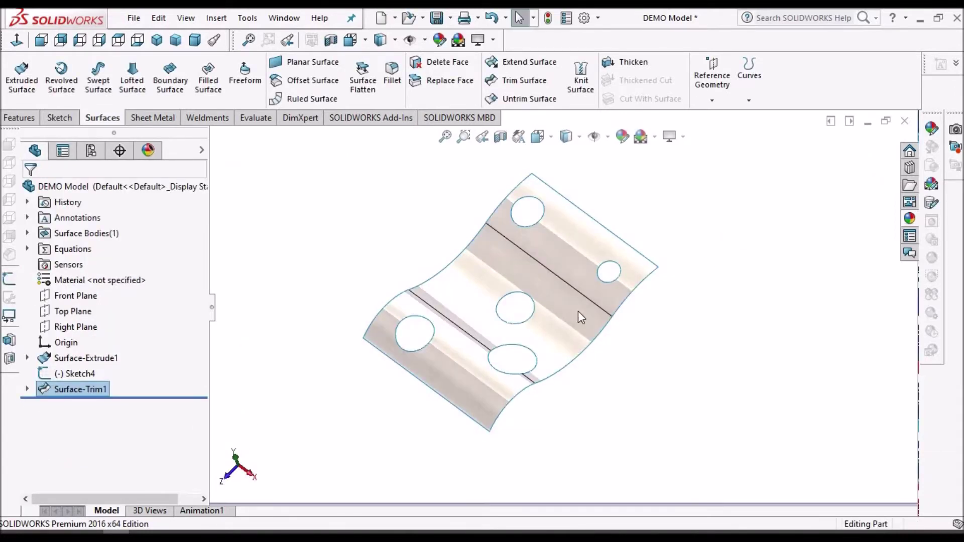
pyautogui.moveTo(579, 317); pyautogui.dragTo(508, 376, button='middle')
pyautogui.scroll(-5, 544, 294)
pyautogui.scroll(3, 508, 376)
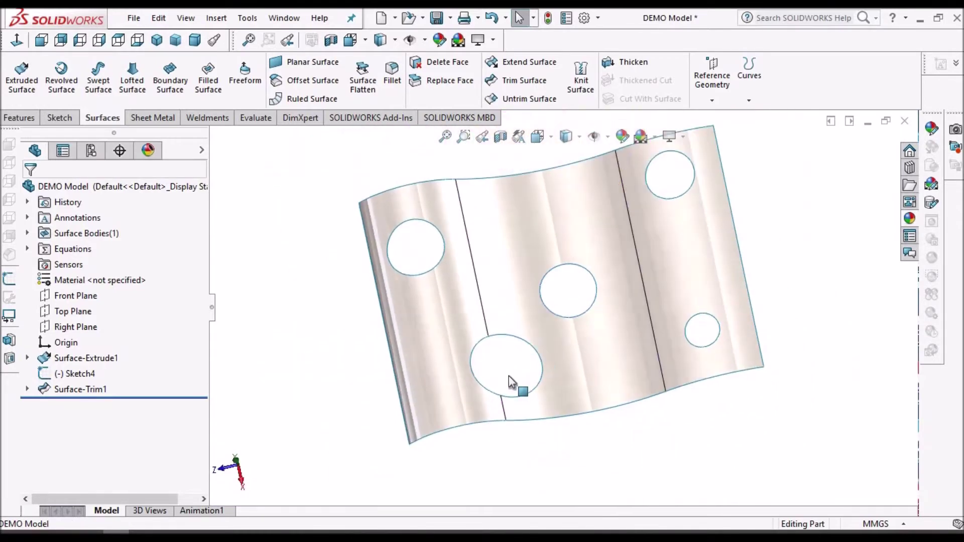
pyautogui.moveTo(650, 187); pyautogui.dragTo(689, 178, button='middle')
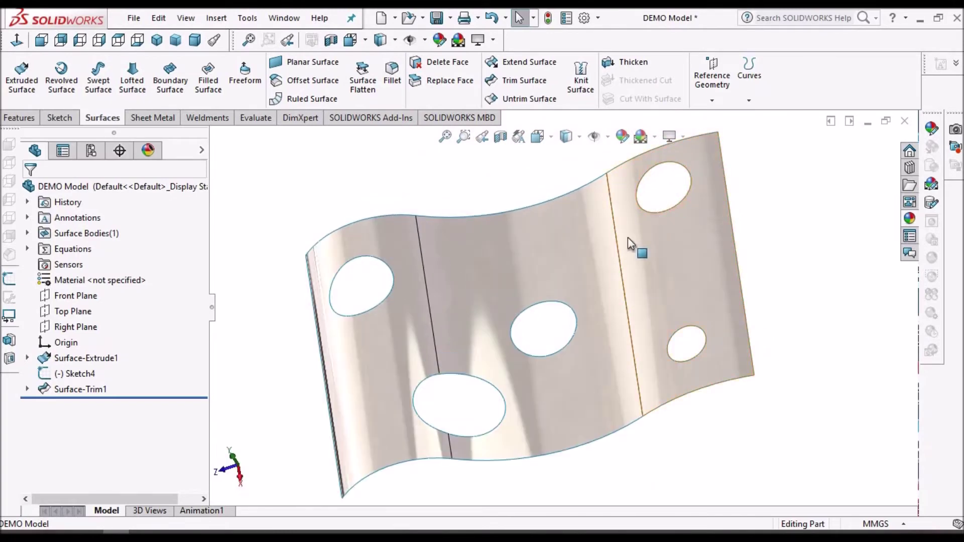
pyautogui.moveTo(628, 237)
pyautogui.mouseDown(button='middle')
pyautogui.moveTo(638, 216)
pyautogui.moveTo(645, 243)
pyautogui.mouseUp(button='middle')
pyautogui.scroll(-4, 569, 270)
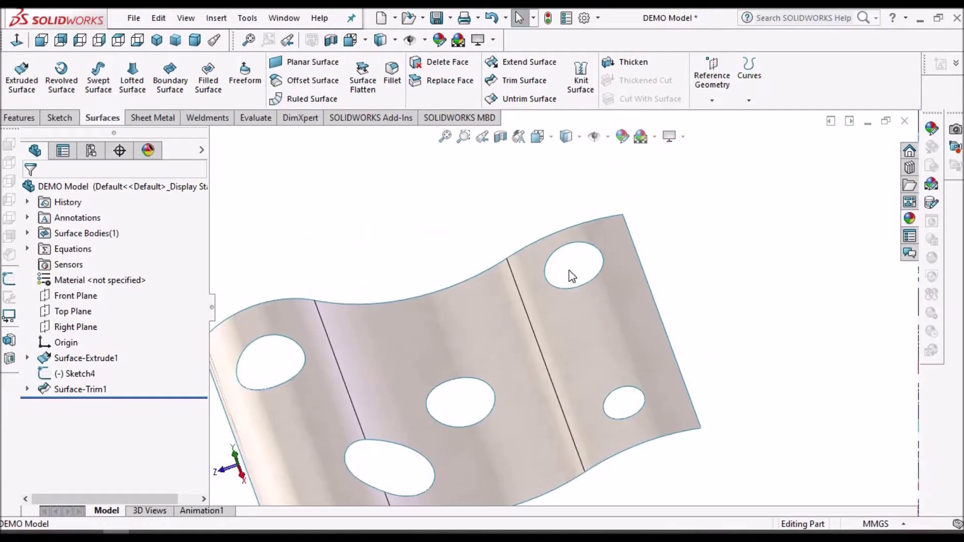
pyautogui.moveTo(566, 278); pyautogui.dragTo(663, 308, button='middle')
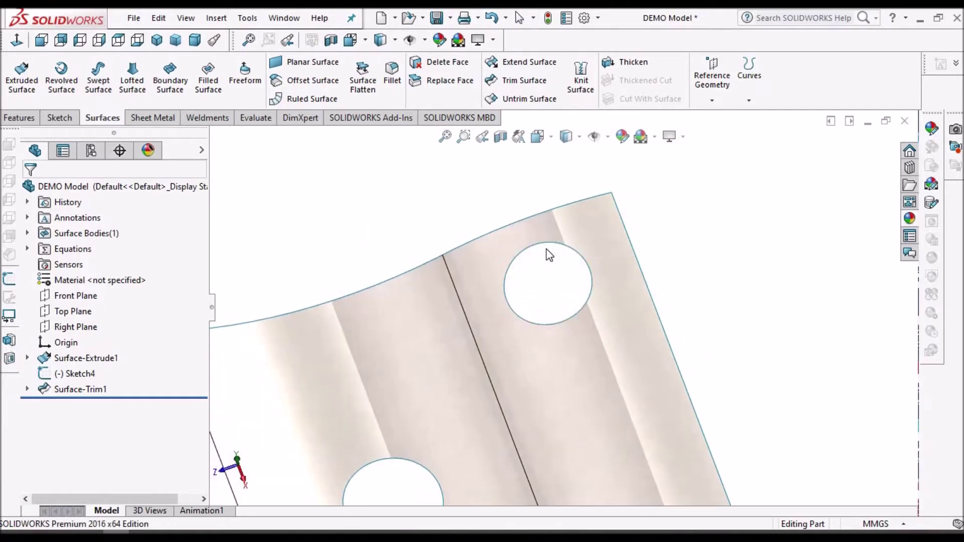
pyautogui.scroll(5, 556, 251)
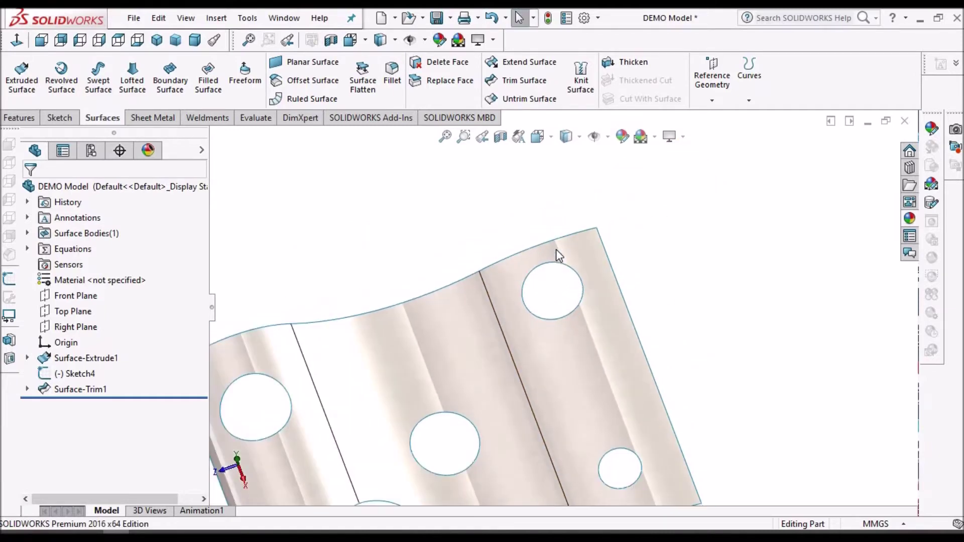
pyautogui.moveTo(563, 303); pyautogui.dragTo(517, 402, button='middle')
pyautogui.moveTo(491, 334); pyautogui.dragTo(580, 361, button='middle')
pyautogui.scroll(-5, 580, 295)
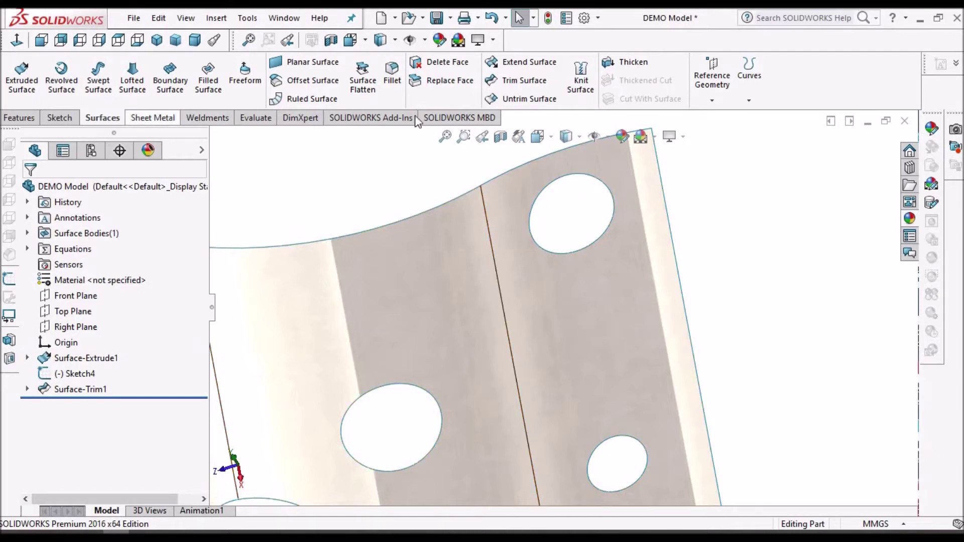
pyautogui.click(212, 88)
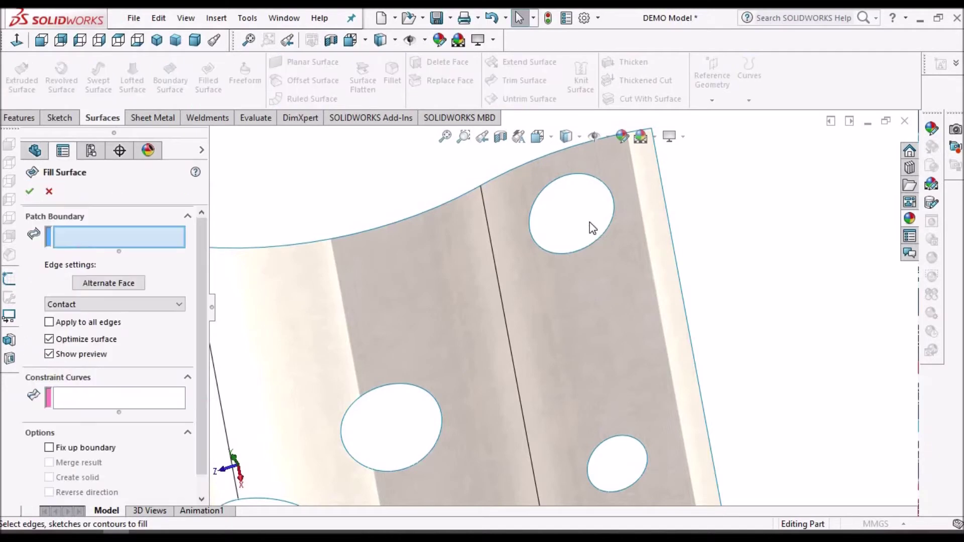
# Create Surface-Fill1 using the upper-right hole's circular edge as the patch boundary.
pyautogui.scroll(-3, 593, 216)
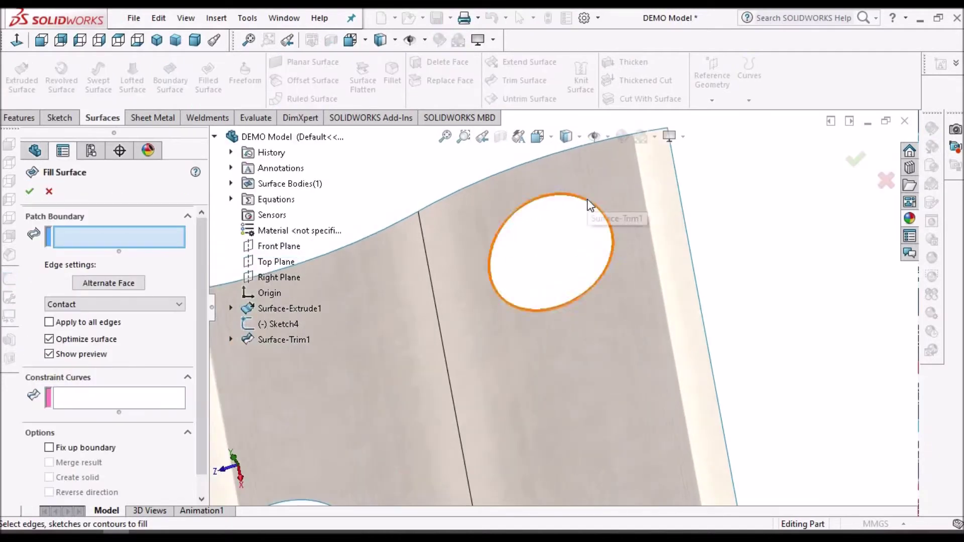
pyautogui.click(588, 206)
pyautogui.scroll(2, 588, 206)
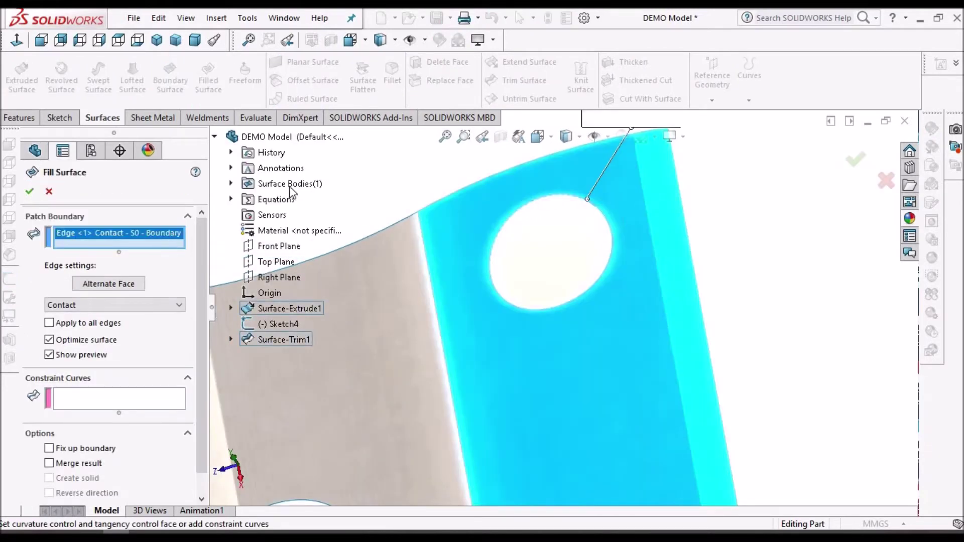
pyautogui.click(29, 191)
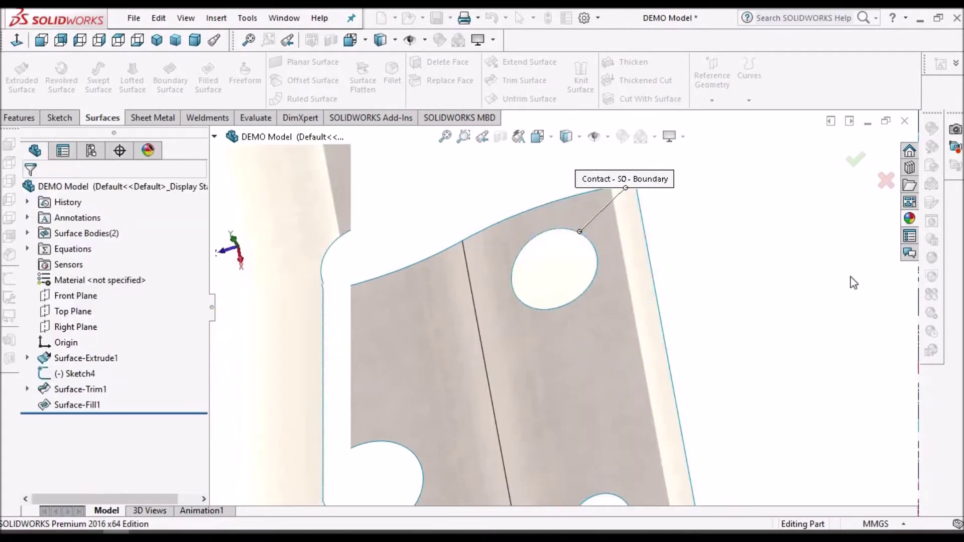
# Orbit around and select the new patch face to inspect Surface-Fill1.
pyautogui.scroll(-2, 551, 314)
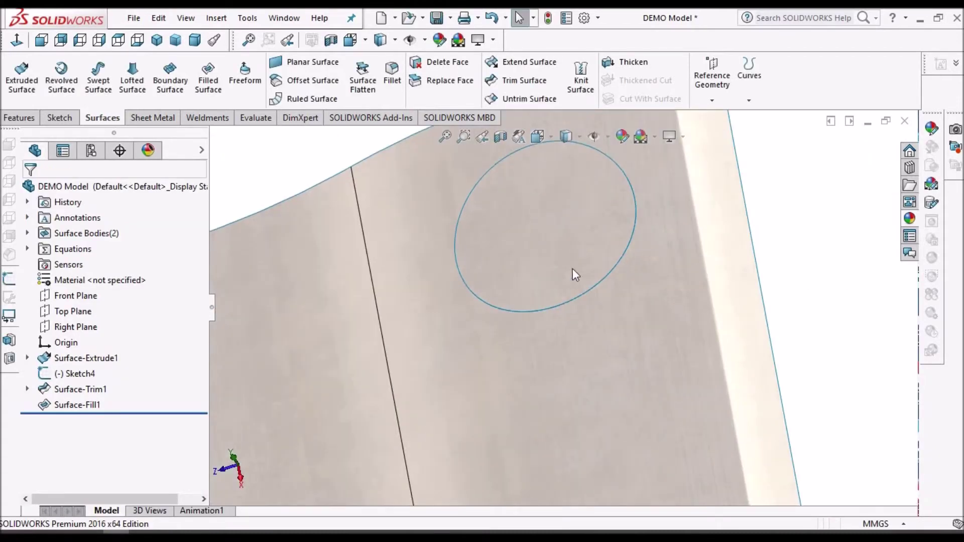
pyautogui.moveTo(564, 183); pyautogui.dragTo(562, 262, button='middle')
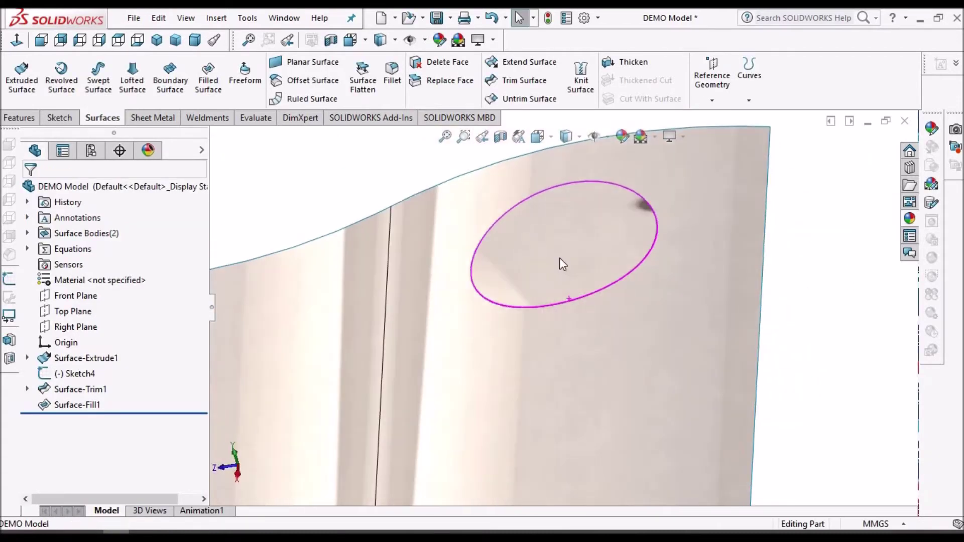
pyautogui.click(563, 264)
pyautogui.scroll(3, 562, 263)
pyautogui.moveTo(586, 377); pyautogui.dragTo(604, 259, button='middle')
pyautogui.click(583, 286)
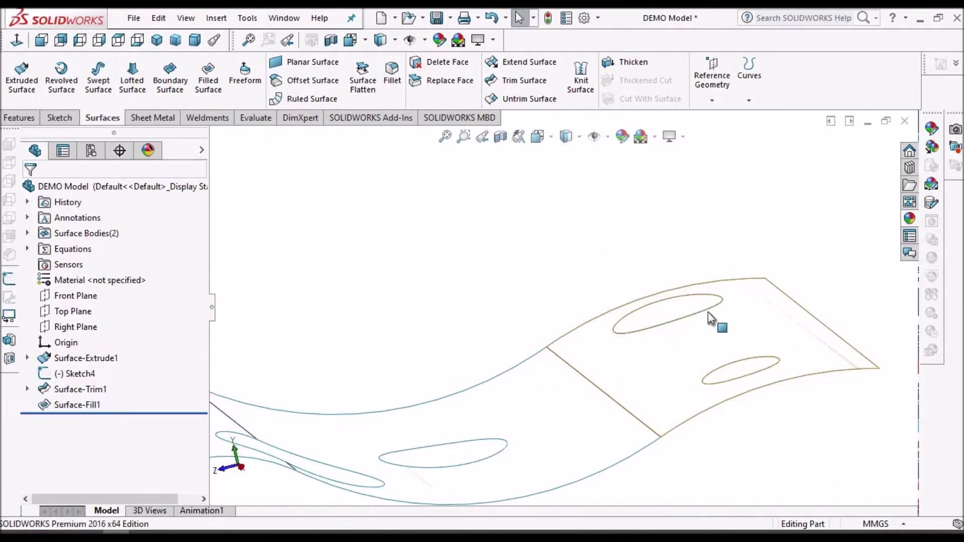
pyautogui.scroll(-3, 654, 305)
pyautogui.moveTo(630, 291)
pyautogui.mouseDown(button='middle')
pyautogui.moveTo(609, 327)
pyautogui.moveTo(661, 366)
pyautogui.mouseUp(button='middle')
pyautogui.scroll(5, 661, 366)
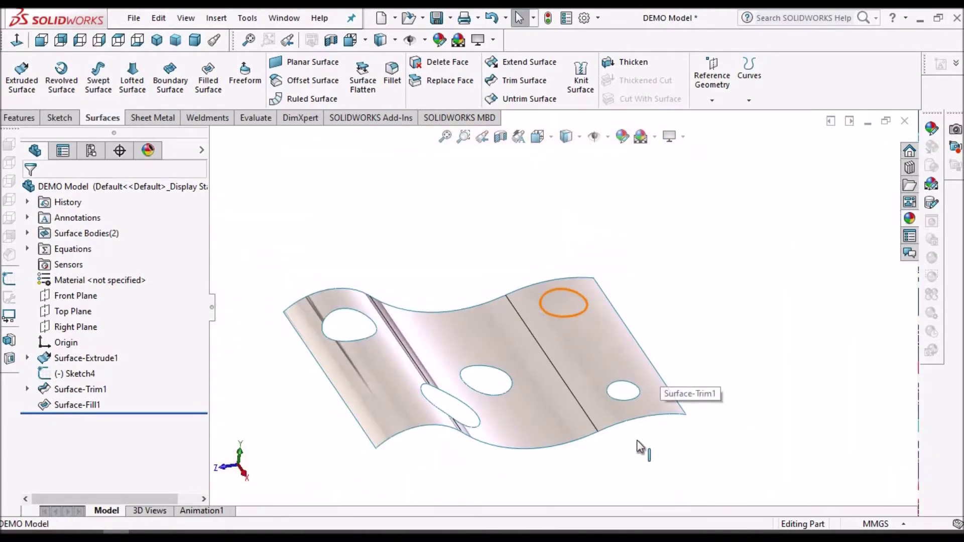
# Select the small right-panel hole's edge and delete it, bringing up the Delete Hole(s) option.
pyautogui.scroll(-4, 623, 366)
pyautogui.moveTo(613, 329); pyautogui.dragTo(617, 296, button='middle')
pyautogui.scroll(-2, 605, 294)
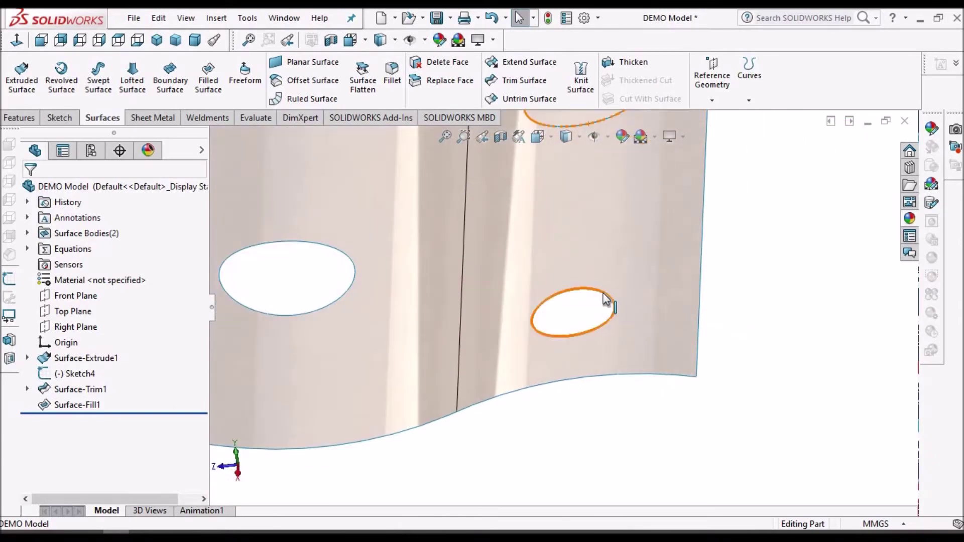
pyautogui.click(605, 298)
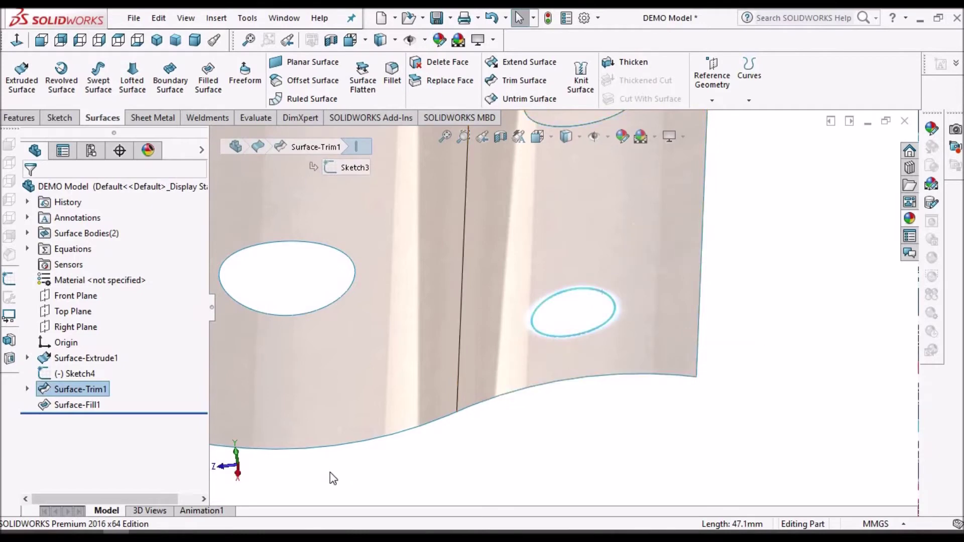
pyautogui.press('ctrl+super+o')
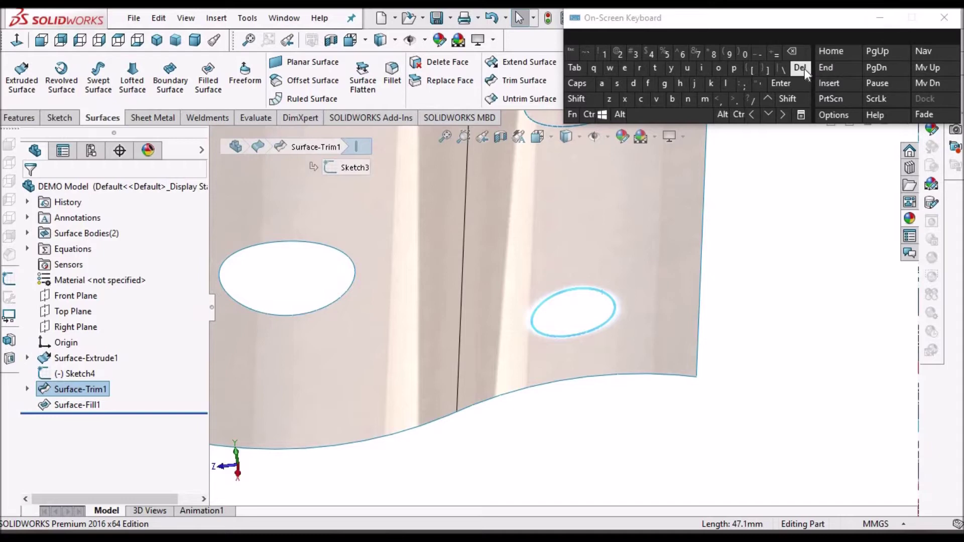
pyautogui.click(880, 18)
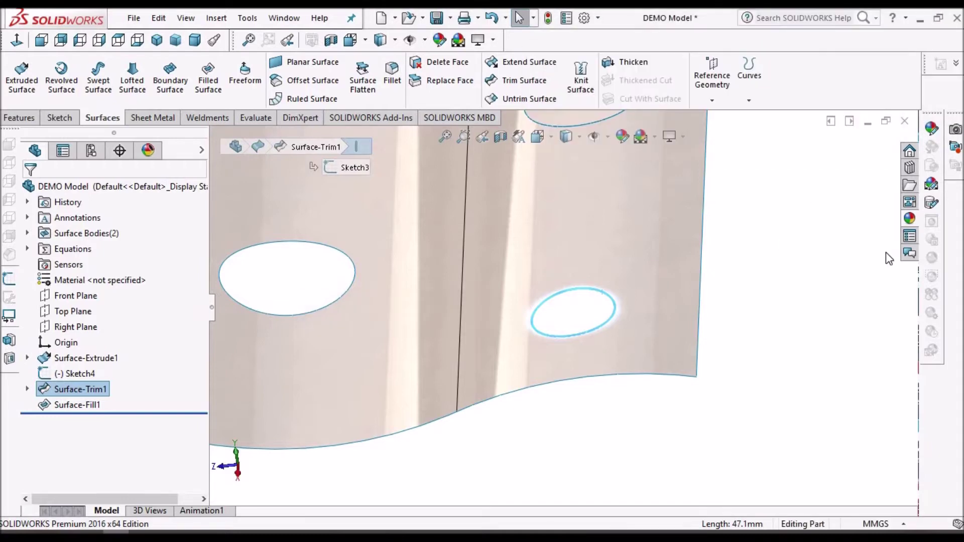
pyautogui.press('Delete')
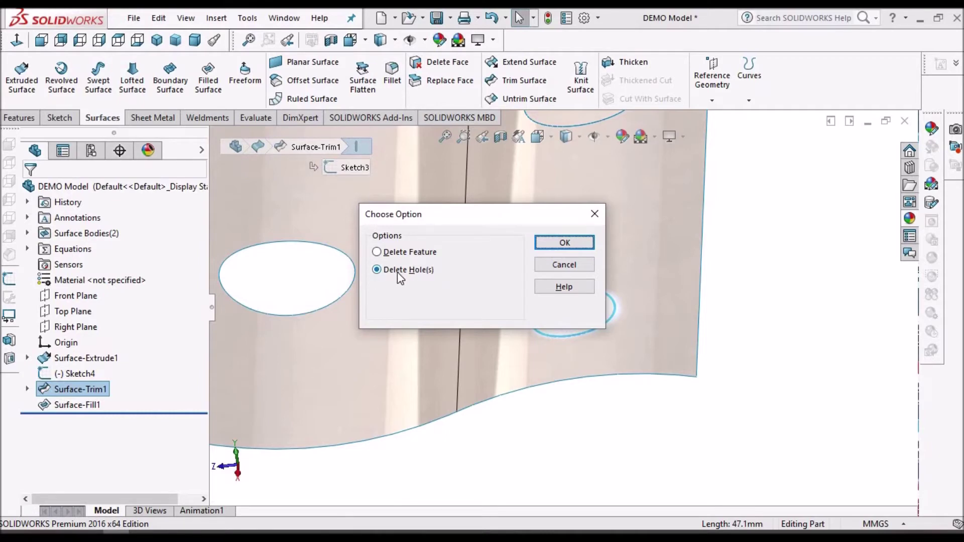
# Accept Delete Hole(s) to create DeleteHole2 and fit the whole surface in view.
pyautogui.click(580, 243)
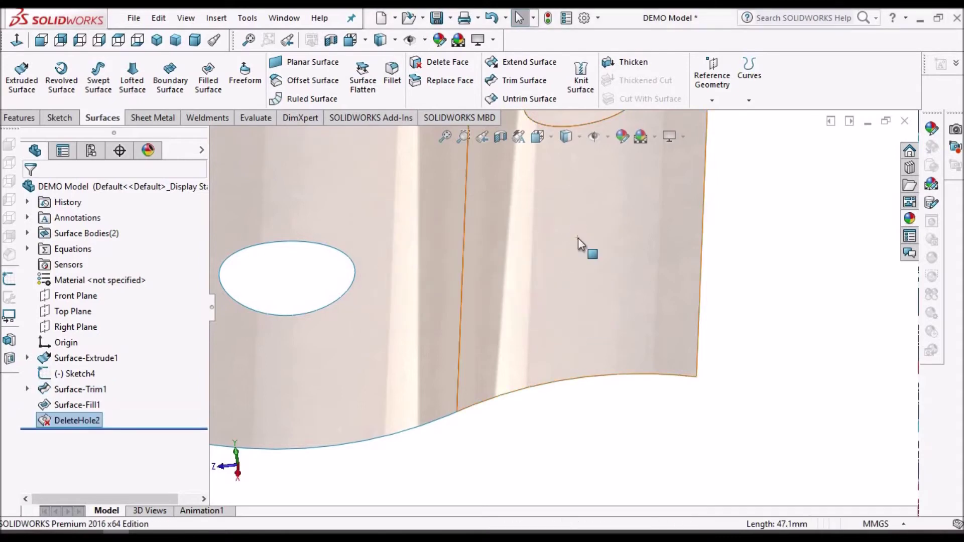
pyautogui.press('f')
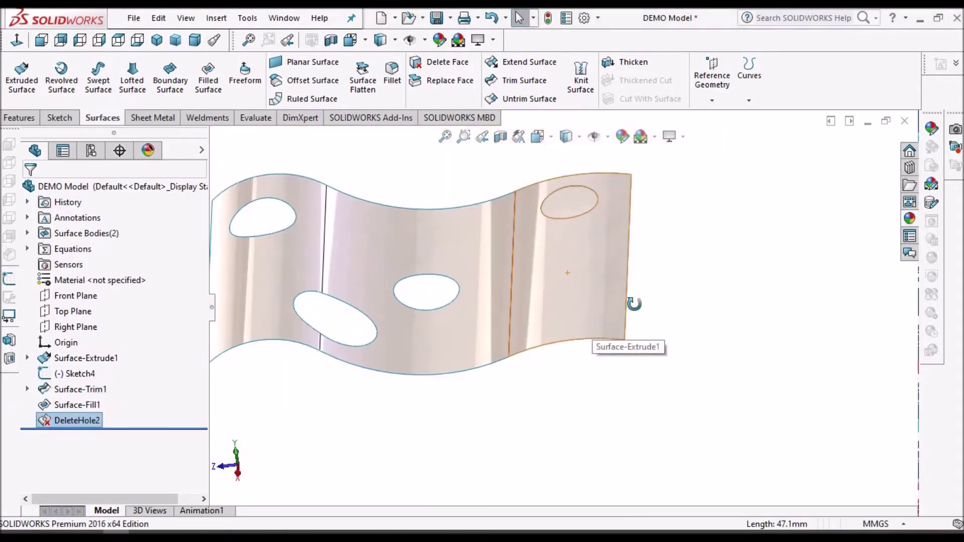
pyautogui.moveTo(592, 319)
pyautogui.mouseDown(button='middle')
pyautogui.moveTo(601, 285)
pyautogui.moveTo(584, 310)
pyautogui.mouseUp(button='middle')
pyautogui.scroll(-3, 616, 225)
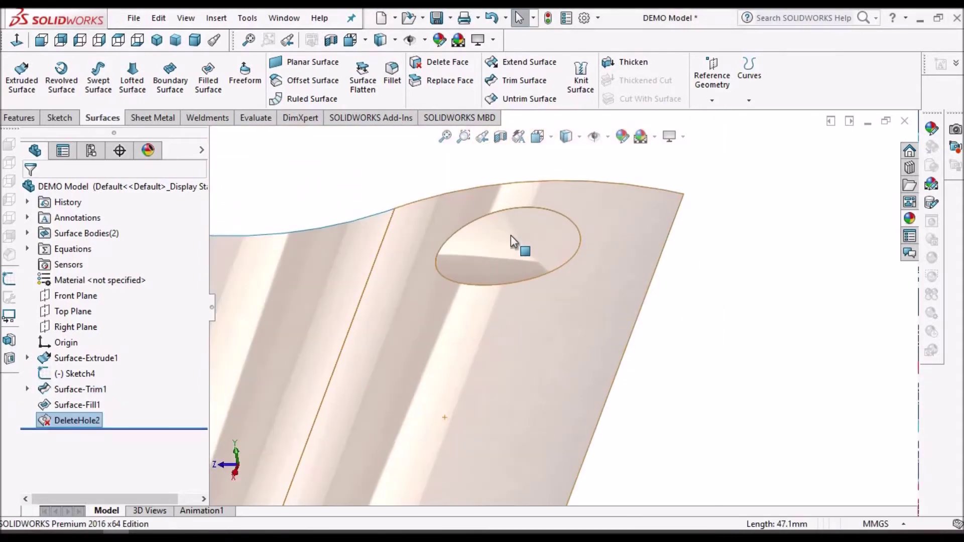
# Orbit and select the fill face, right panel and DeleteHole2 to inspect the closed hole.
pyautogui.click(511, 235)
pyautogui.click(818, 334)
pyautogui.scroll(3, 818, 334)
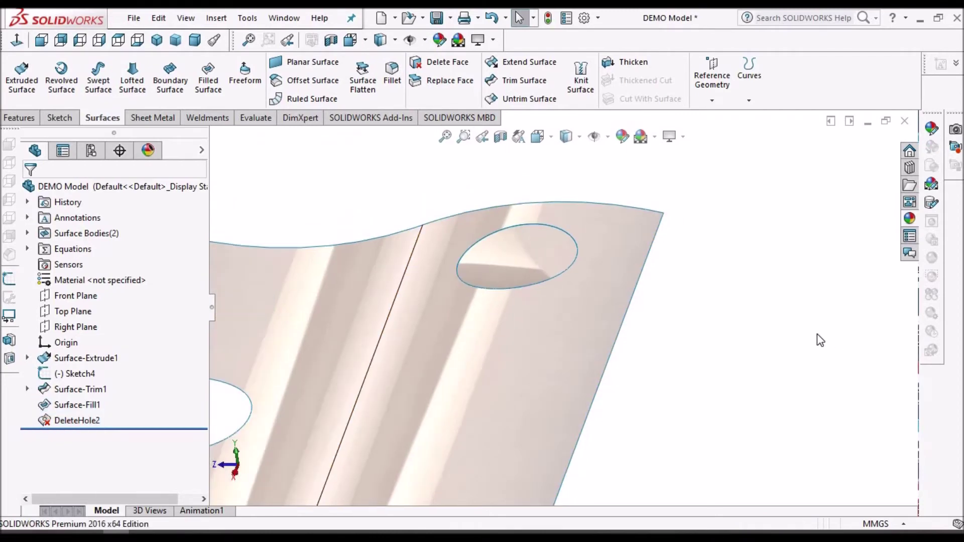
pyautogui.moveTo(512, 409)
pyautogui.mouseDown(button='middle')
pyautogui.moveTo(523, 424)
pyautogui.moveTo(499, 417)
pyautogui.mouseUp(button='middle')
pyautogui.scroll(-3, 505, 363)
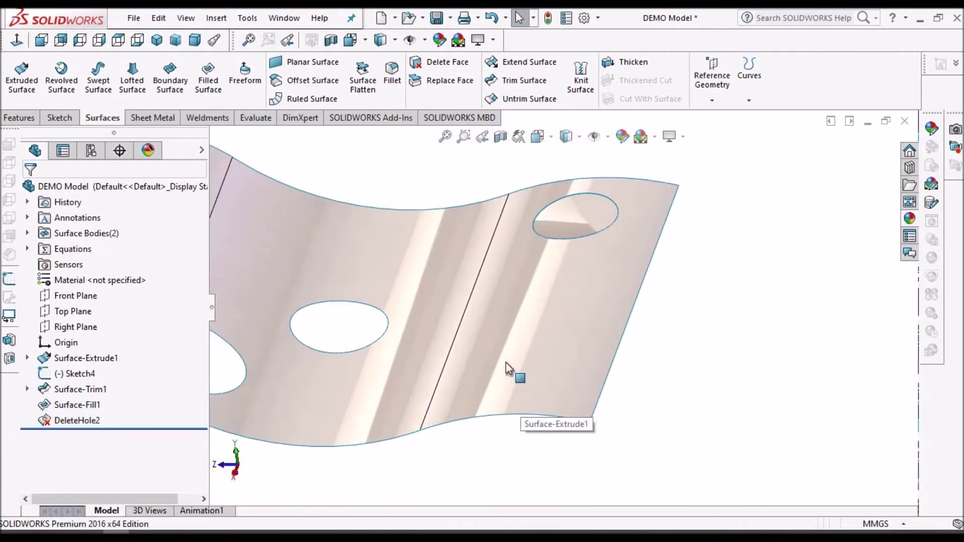
pyautogui.click(505, 362)
pyautogui.moveTo(505, 362); pyautogui.dragTo(459, 372, button='middle')
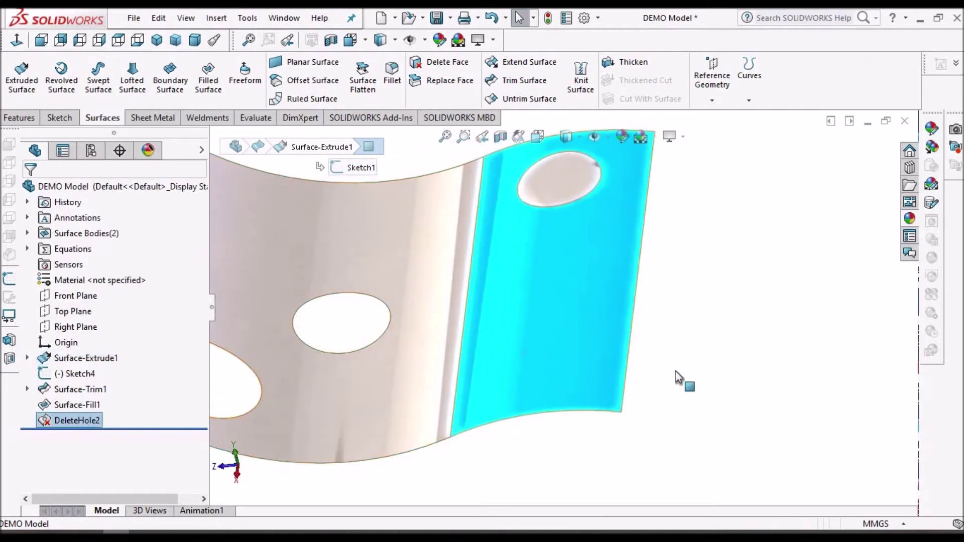
pyautogui.click(72, 422)
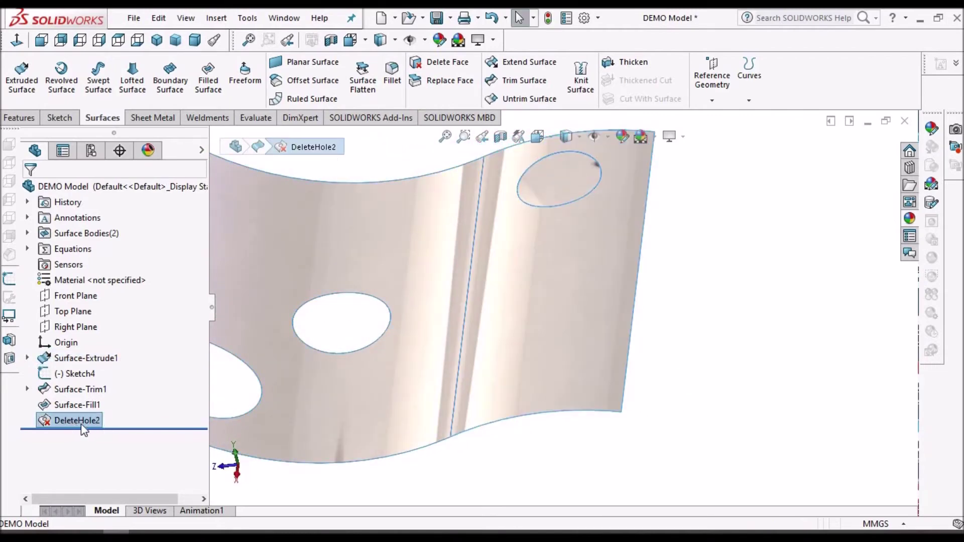
pyautogui.click(677, 374)
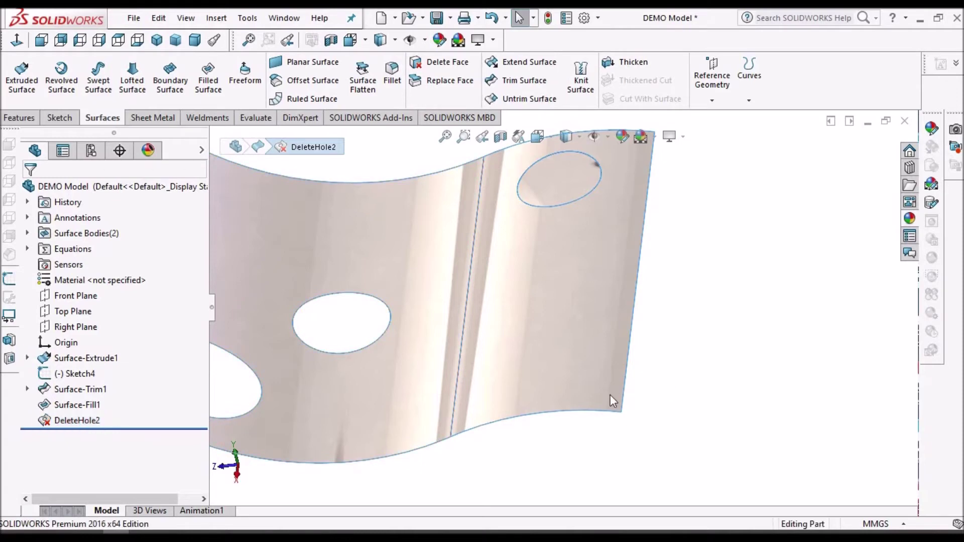
pyautogui.moveTo(610, 395); pyautogui.dragTo(763, 276, button='middle')
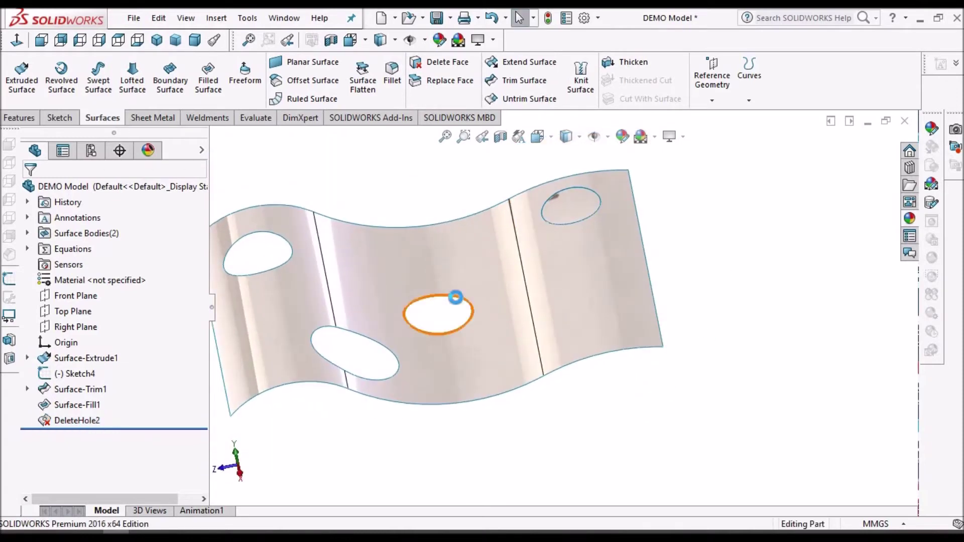
pyautogui.click(455, 297)
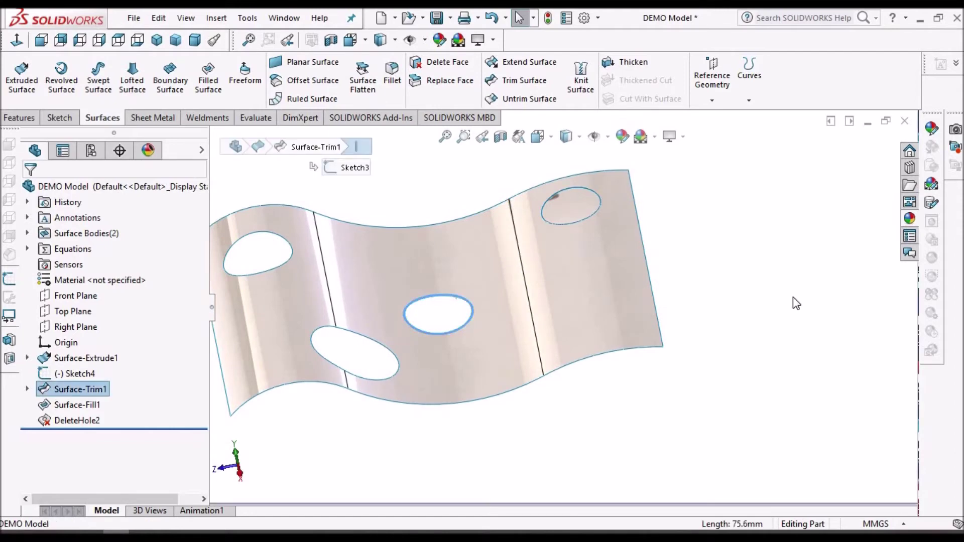
pyautogui.press('Delete')
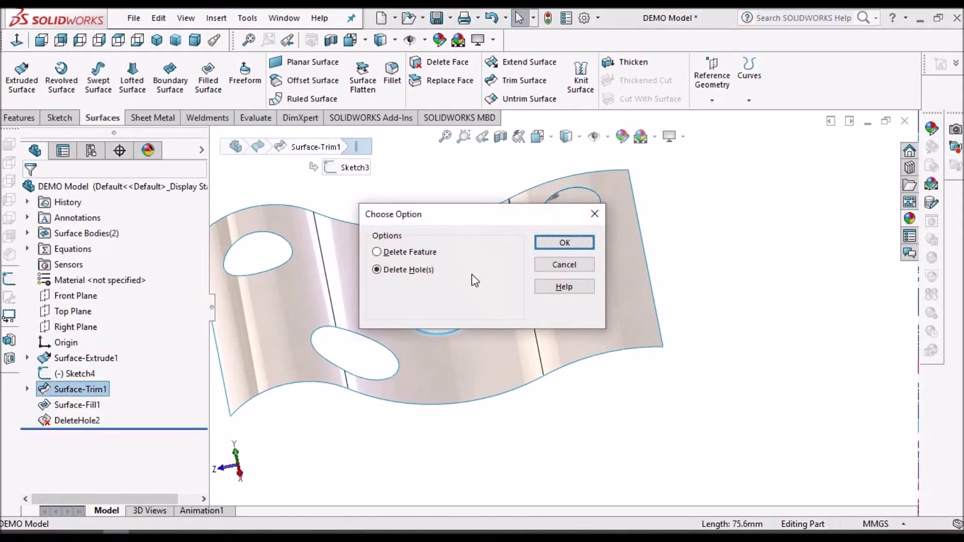
pyautogui.click(377, 252)
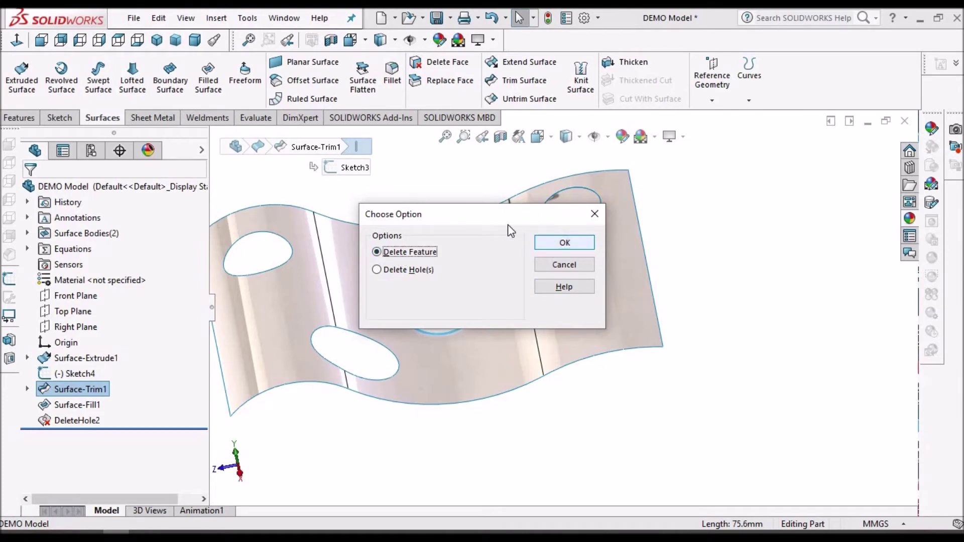
pyautogui.moveTo(481, 218); pyautogui.dragTo(795, 168)
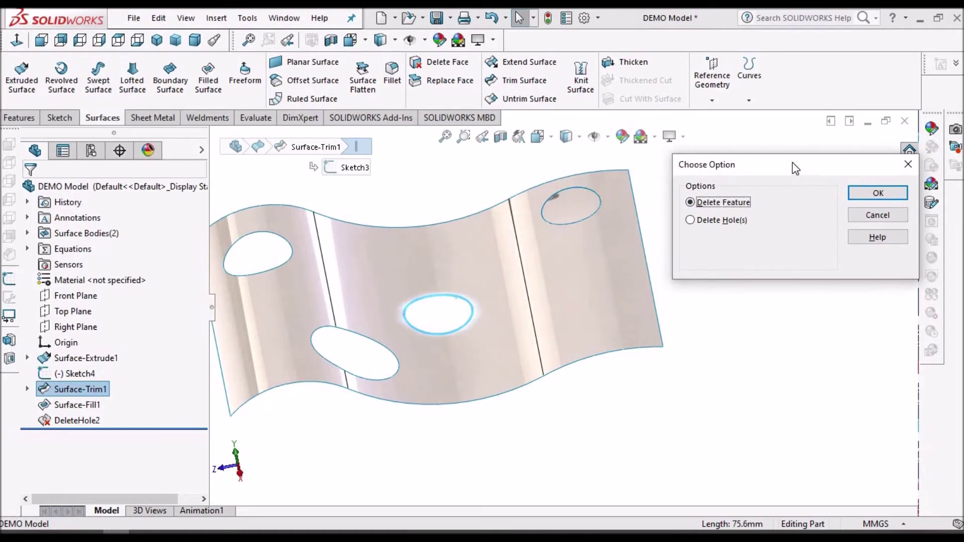
pyautogui.click(879, 194)
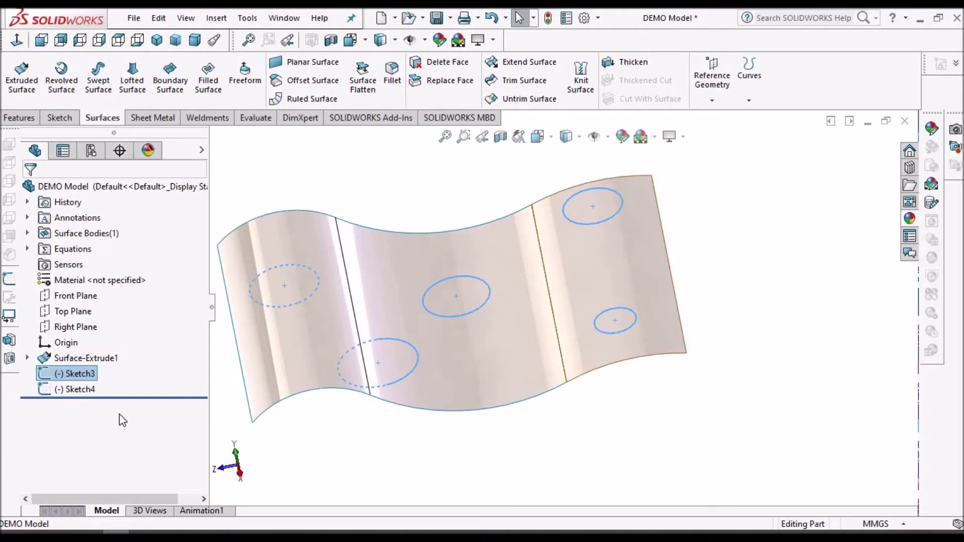
pyautogui.rightClick(68, 372)
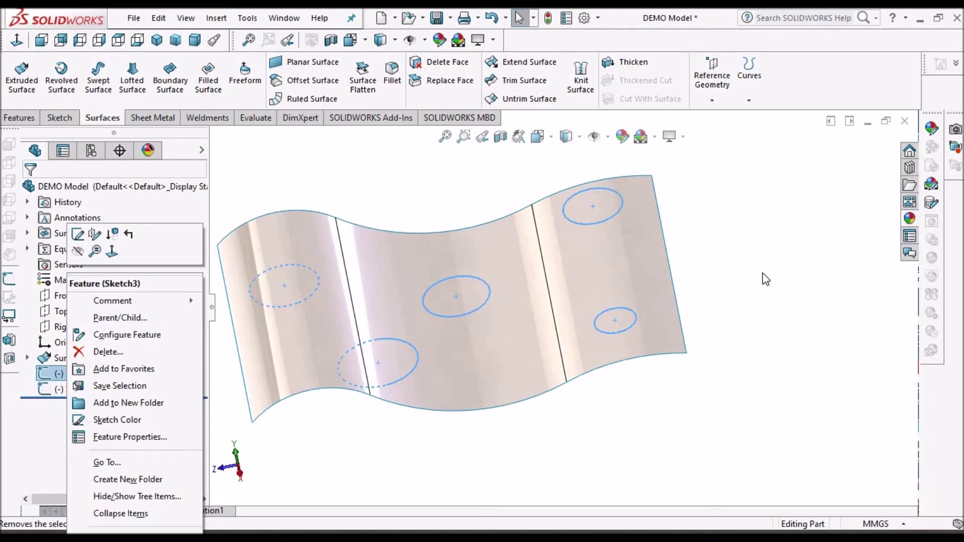
pyautogui.click(766, 280)
pyautogui.click(492, 17)
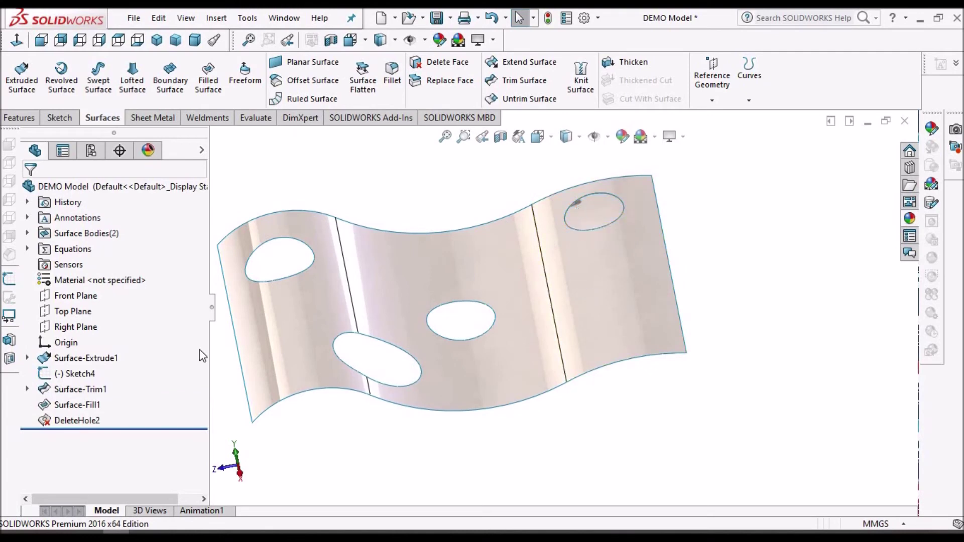
pyautogui.click(79, 417)
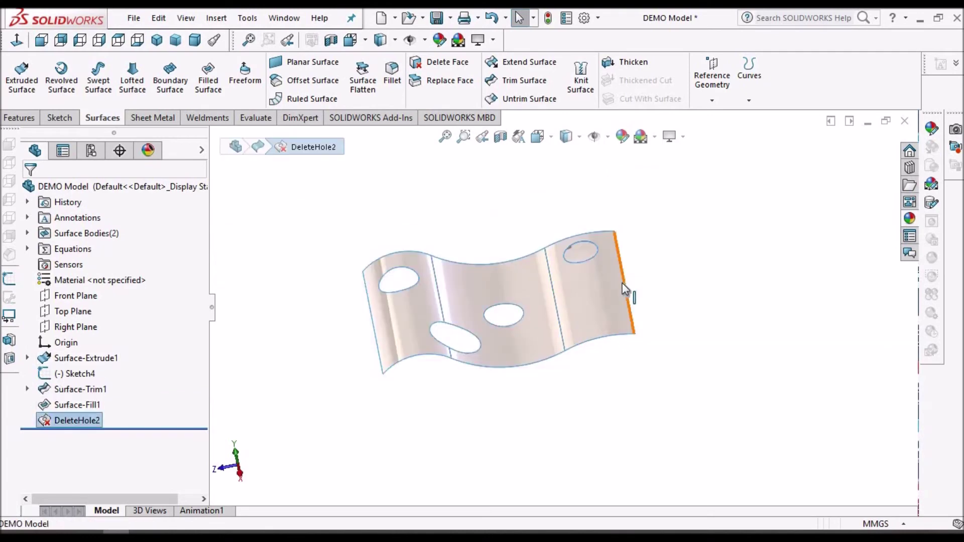
# Trim the wavy surface with the Sketch4 rectangle, keeping the surface body, creating Surface-Trim2.
pyautogui.moveTo(622, 283); pyautogui.dragTo(653, 302, button='middle')
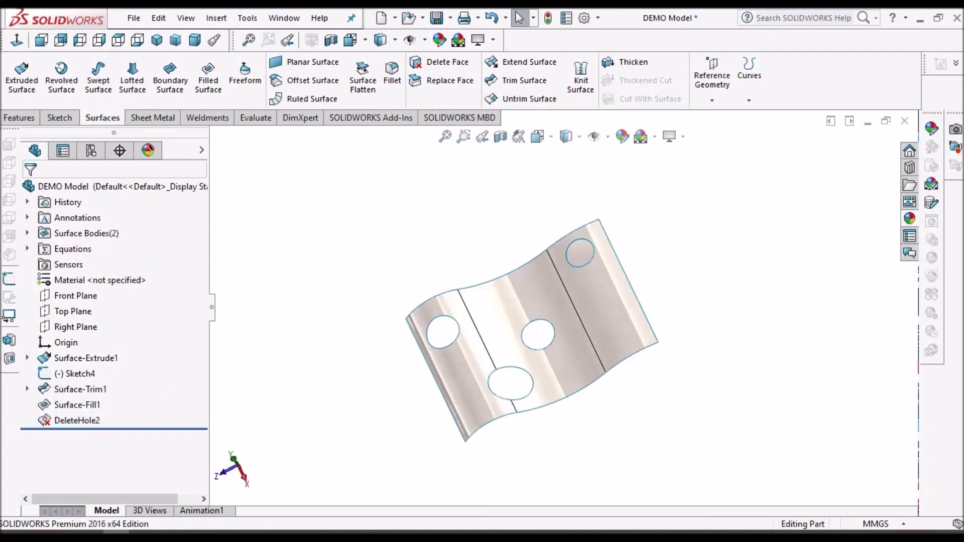
pyautogui.click(64, 373)
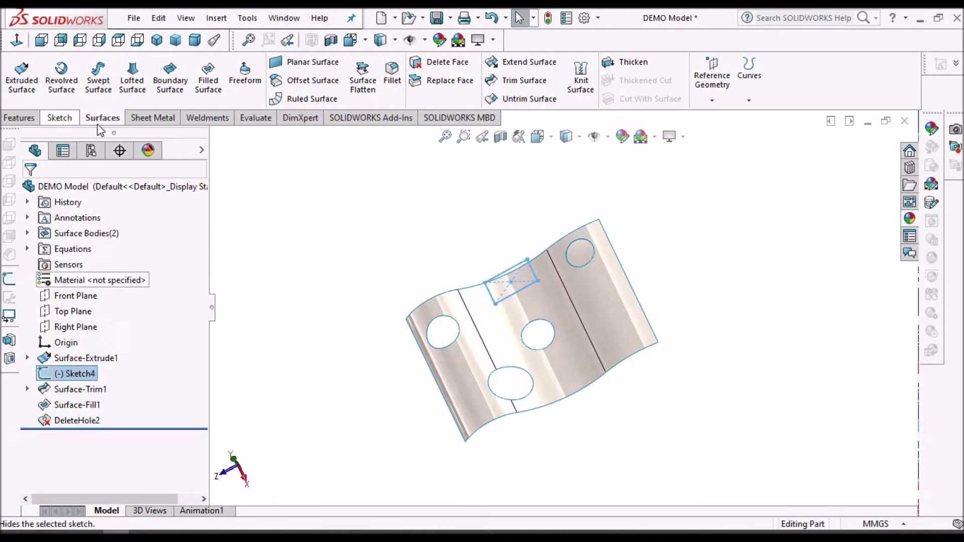
pyautogui.click(146, 119)
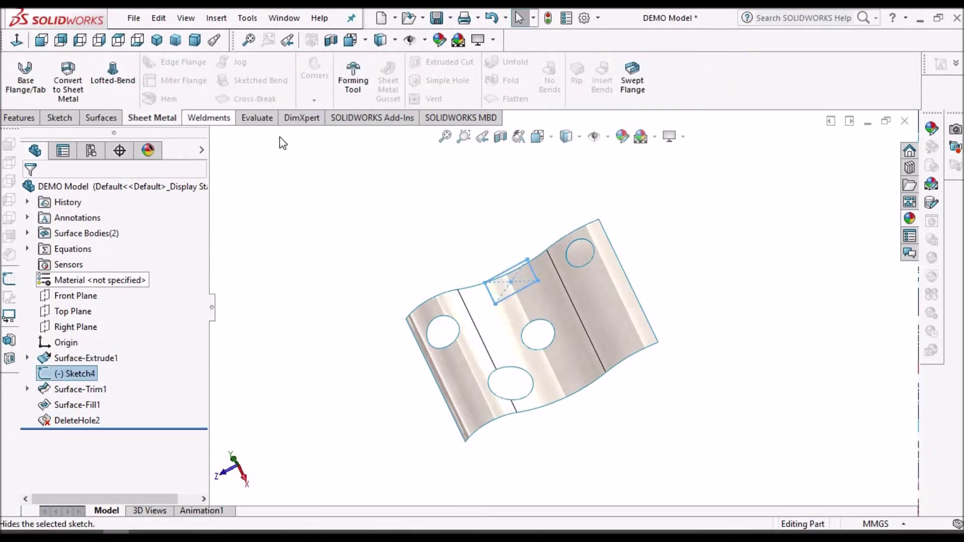
pyautogui.click(102, 117)
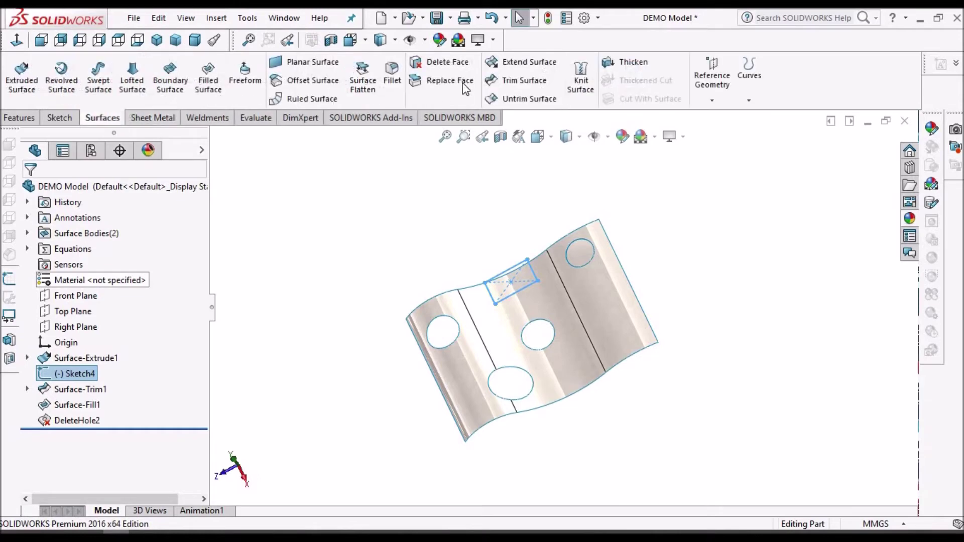
pyautogui.click(523, 82)
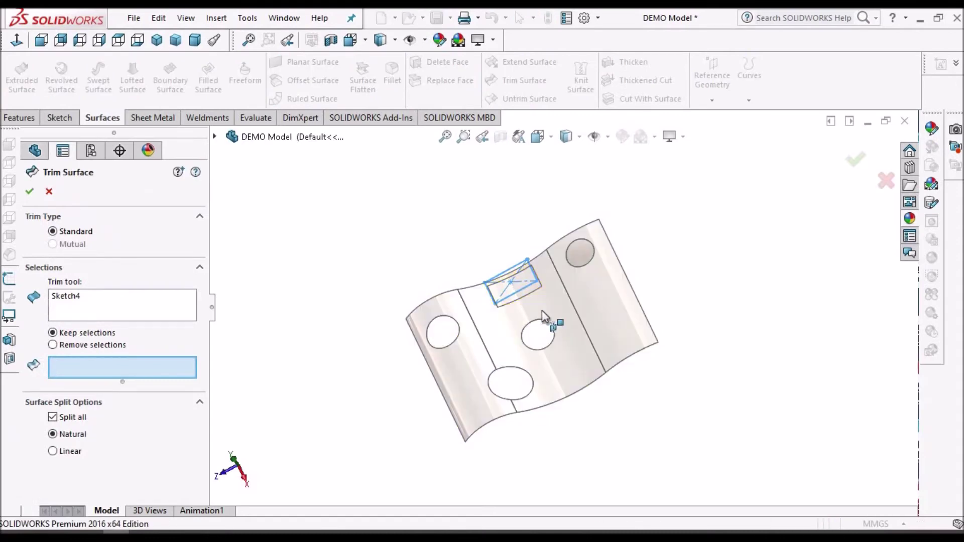
pyautogui.click(578, 304)
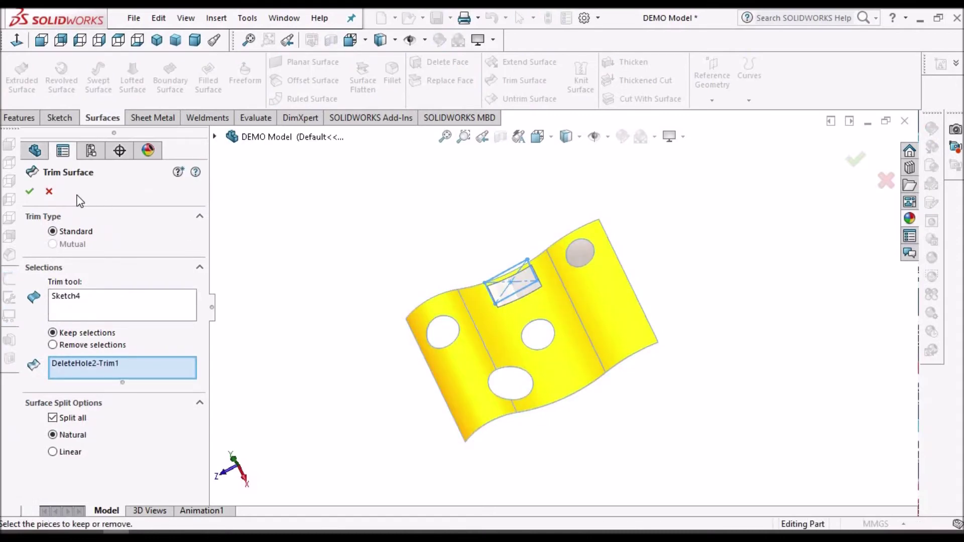
pyautogui.click(30, 193)
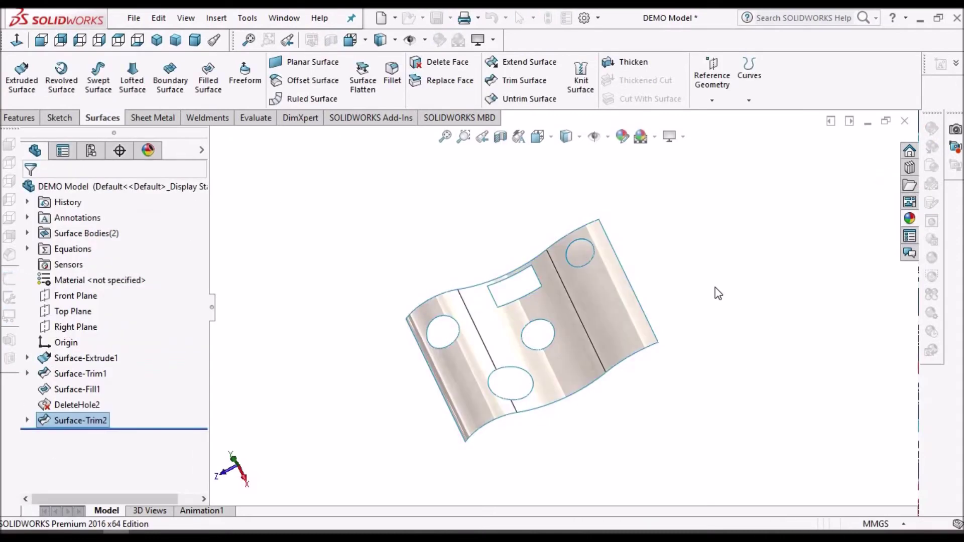
pyautogui.moveTo(527, 293); pyautogui.dragTo(501, 295, button='middle')
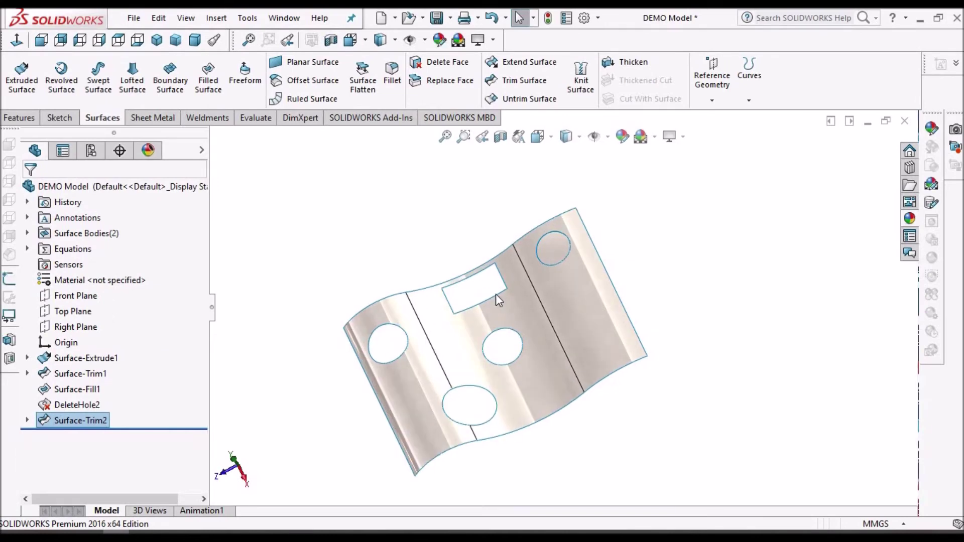
# Close the rectangular hole with Delete Hole(s), creating DeleteHole3, and orbit to check it.
pyautogui.click(496, 295)
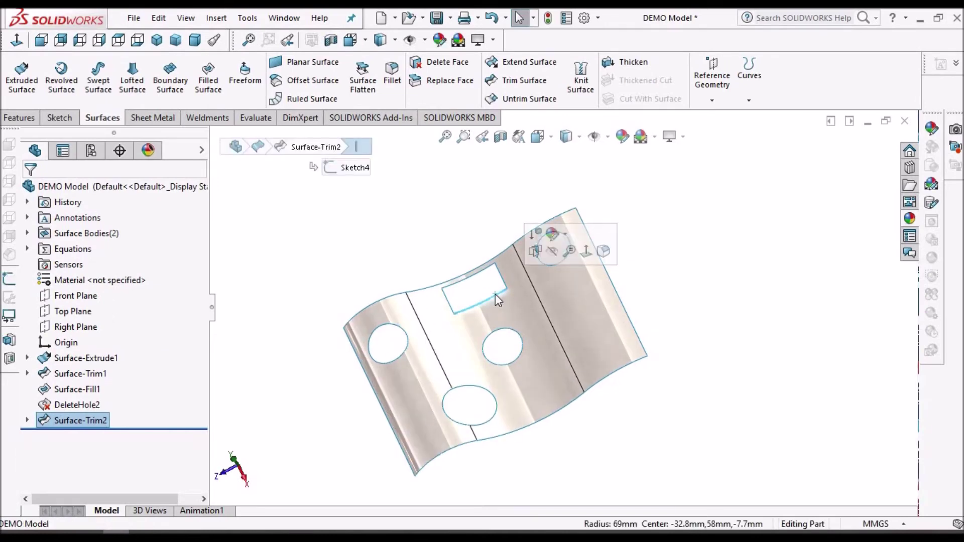
pyautogui.press('Delete')
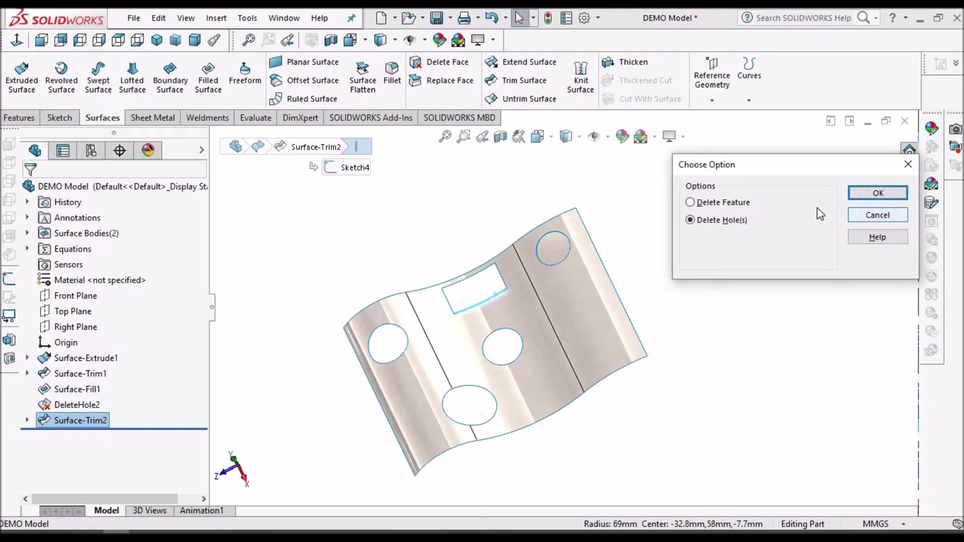
pyautogui.click(856, 194)
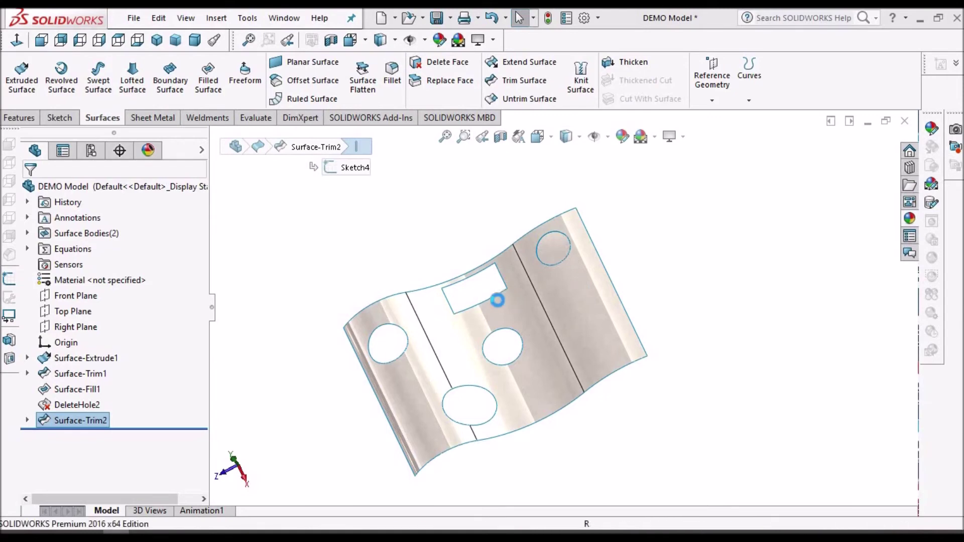
pyautogui.moveTo(483, 300); pyautogui.dragTo(580, 368, button='middle')
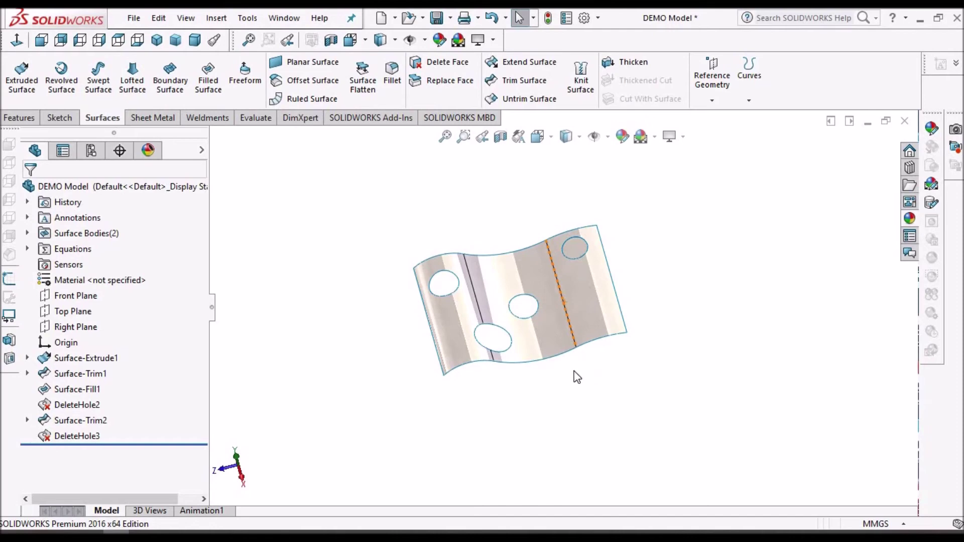
# Minimize DEMO Model, open REF Model.STEP via the STEP AP203/214 filter, and run import diagnostics.
pyautogui.click(872, 125)
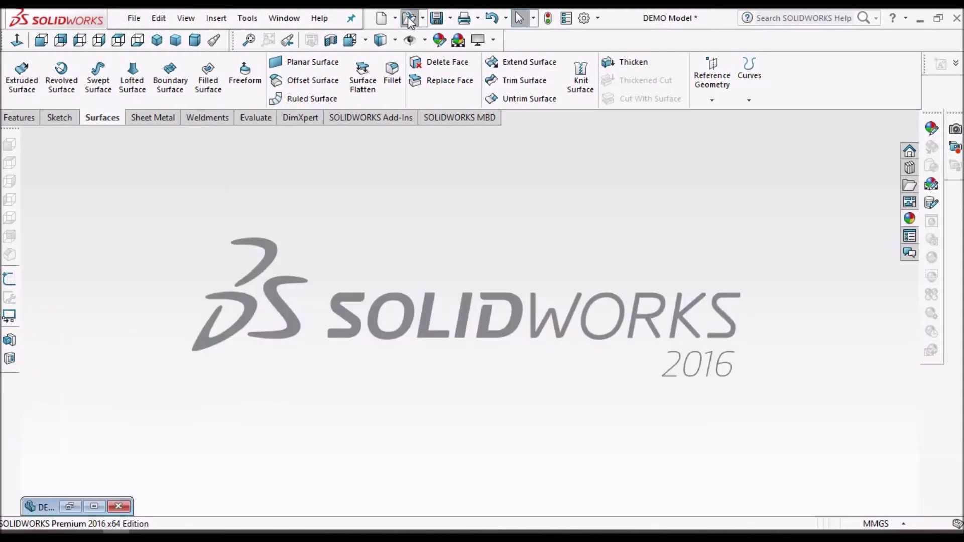
pyautogui.click(410, 20)
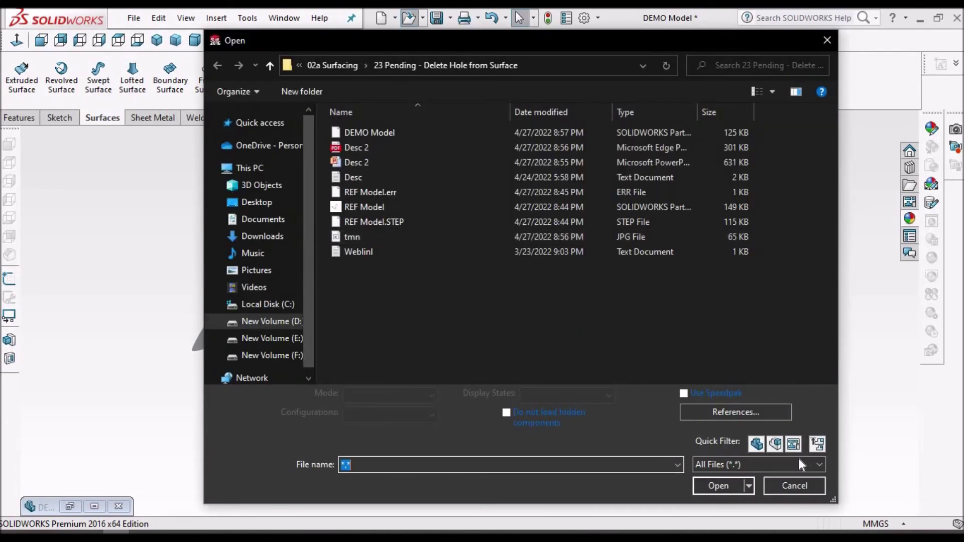
pyautogui.click(816, 465)
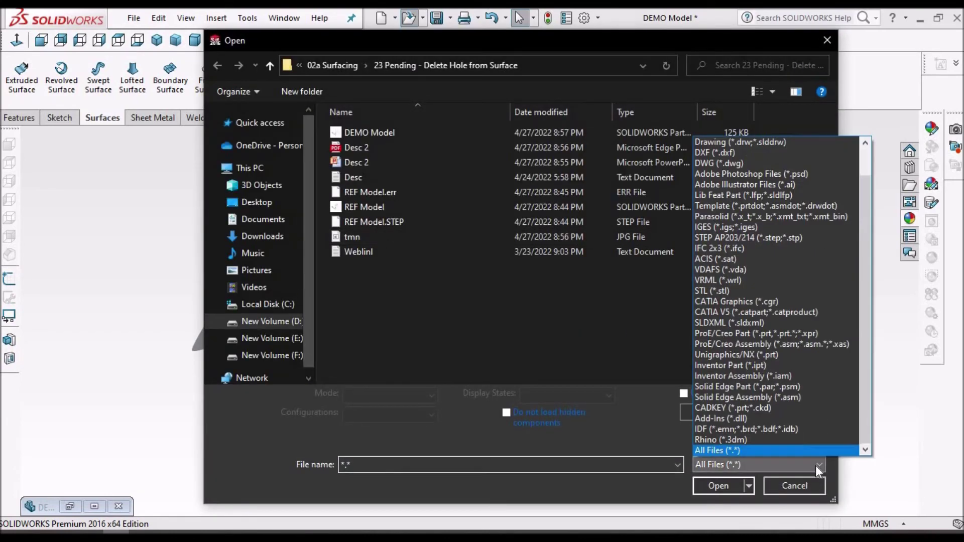
pyautogui.click(734, 236)
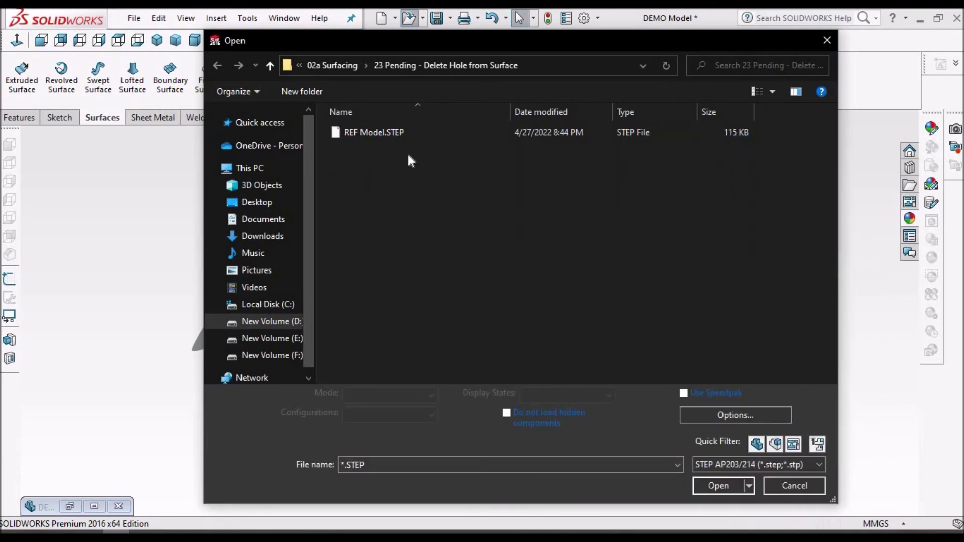
pyautogui.click(374, 132)
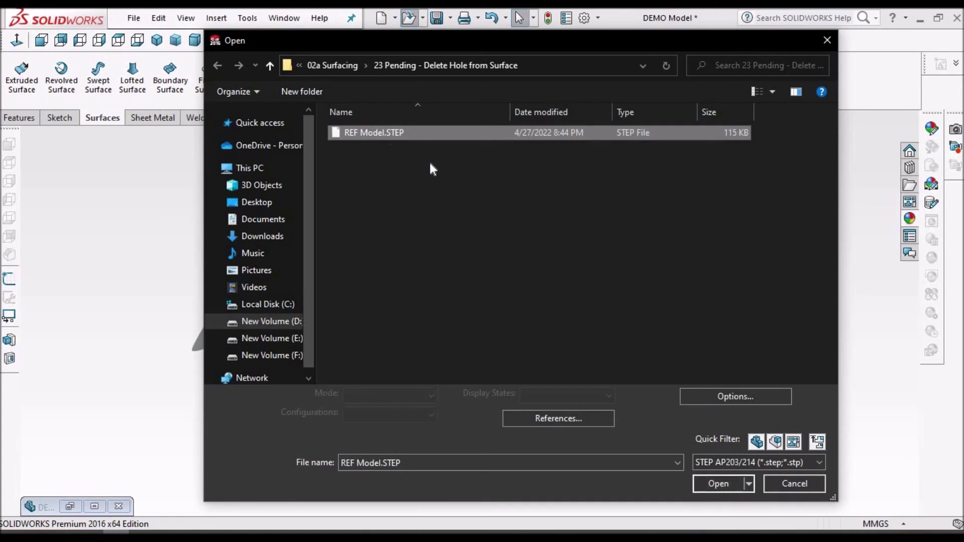
pyautogui.click(714, 485)
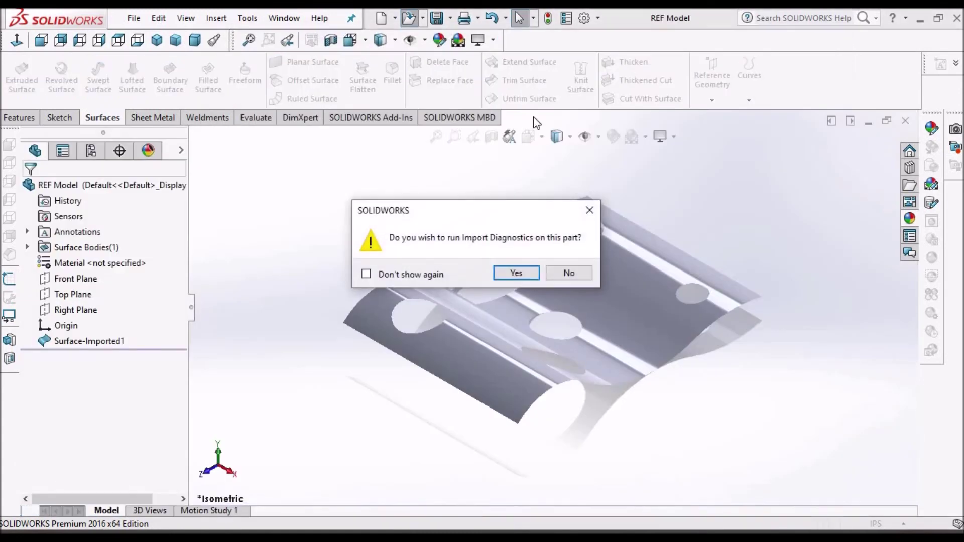
pyautogui.click(517, 273)
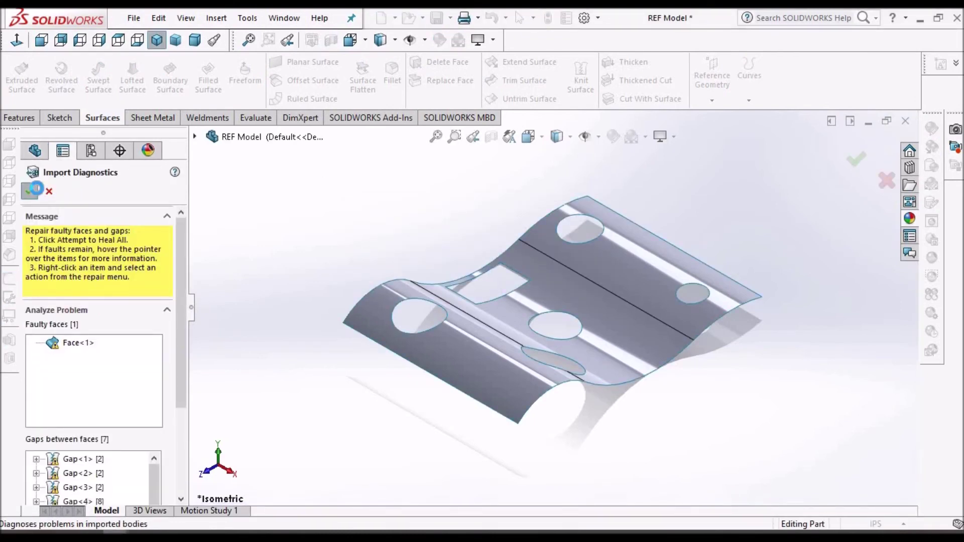
# Close Import Diagnostics and display the model Shaded With Edges on the Plain White scene.
pyautogui.press('Escape')
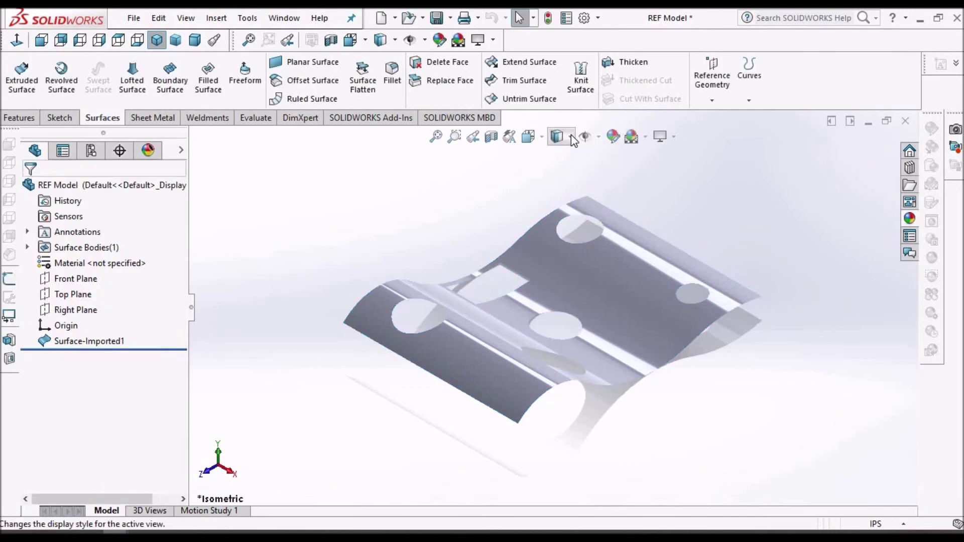
pyautogui.click(571, 135)
pyautogui.click(562, 155)
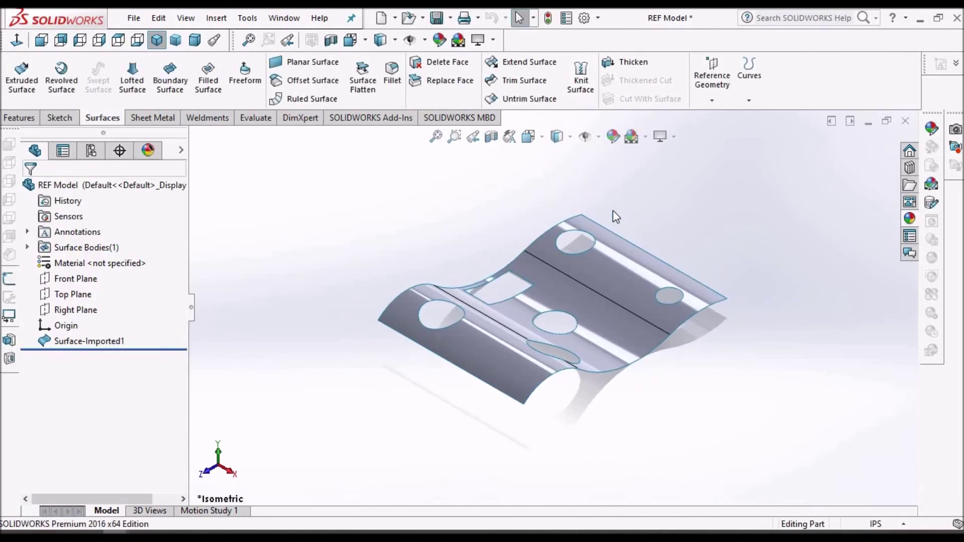
pyautogui.moveTo(610, 252); pyautogui.dragTo(595, 284, button='middle')
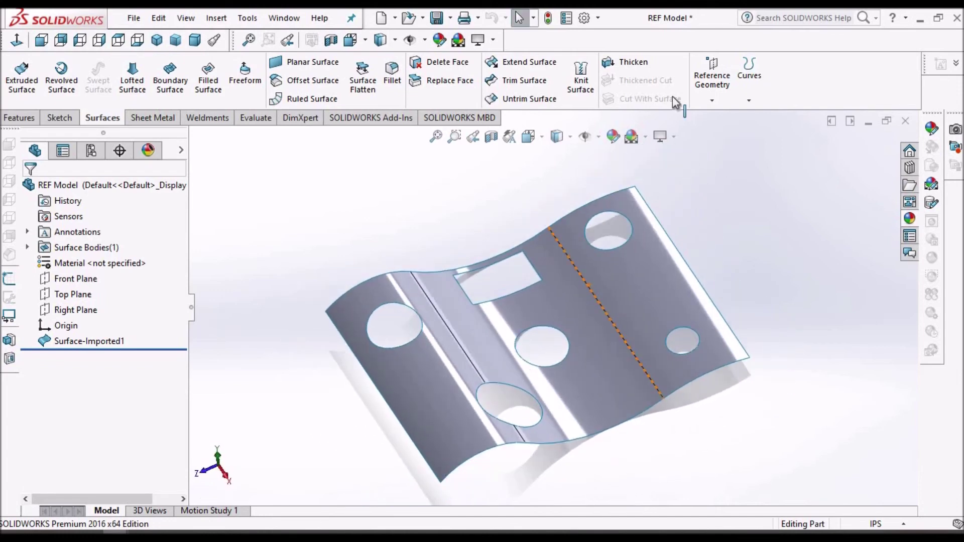
pyautogui.click(645, 137)
pyautogui.click(651, 148)
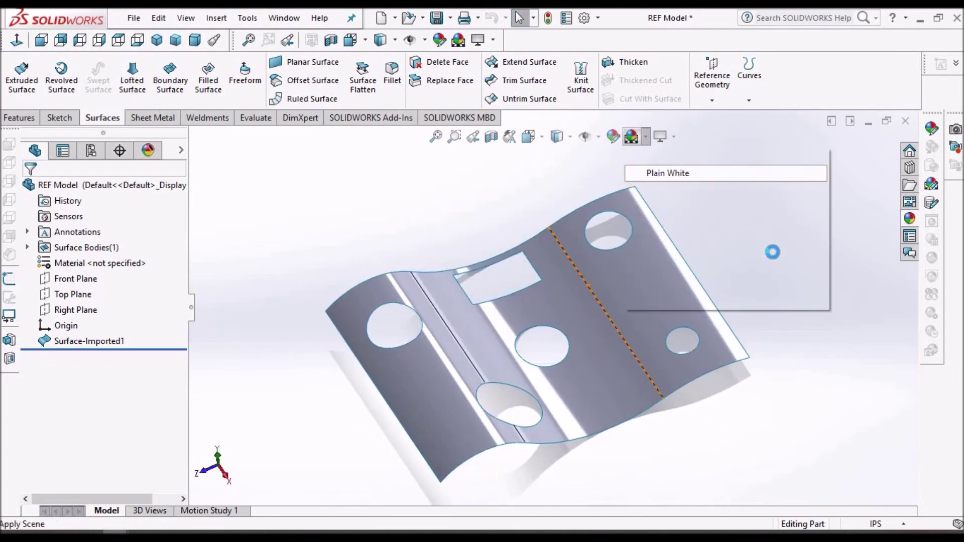
# Expand Surface Bodies under Surface-Imported1 and select the imported surface body to review it.
pyautogui.click(63, 342)
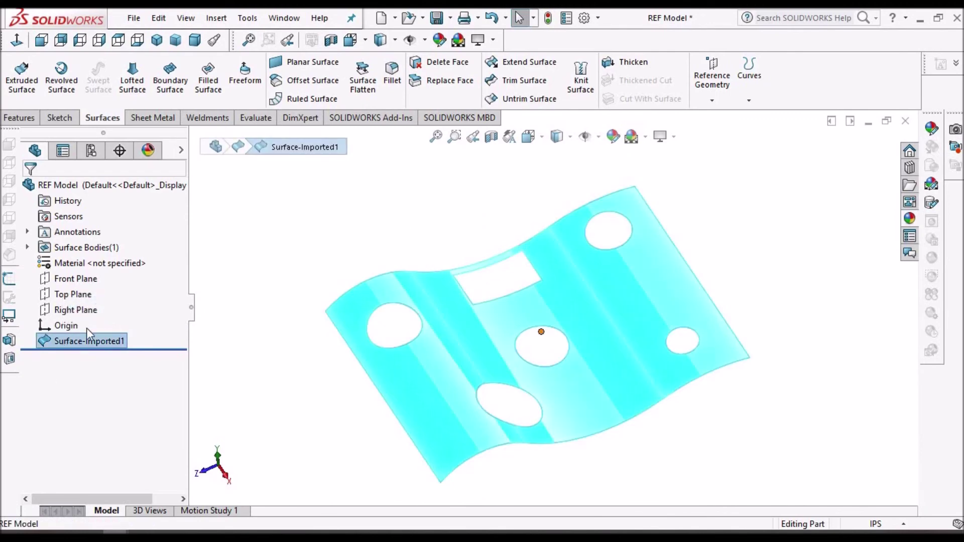
pyautogui.click(27, 247)
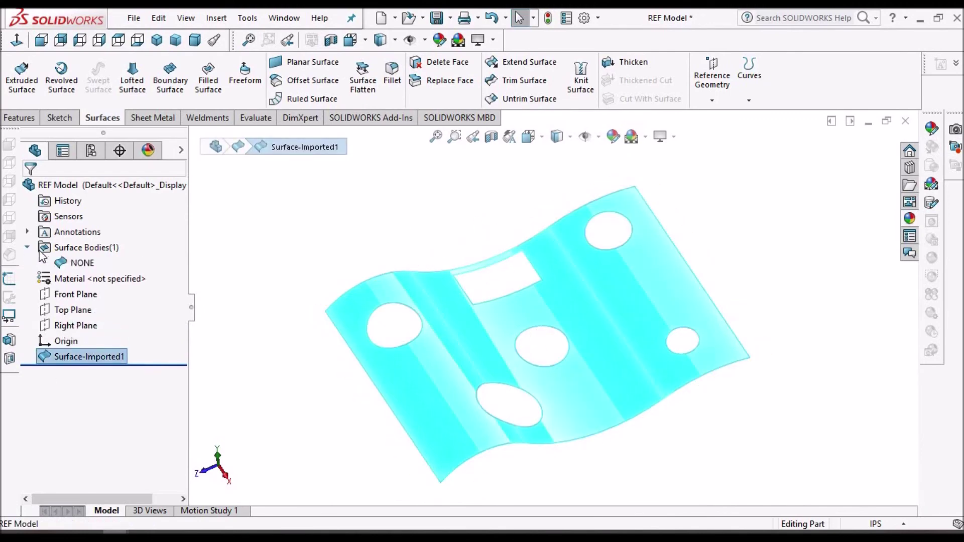
pyautogui.click(63, 262)
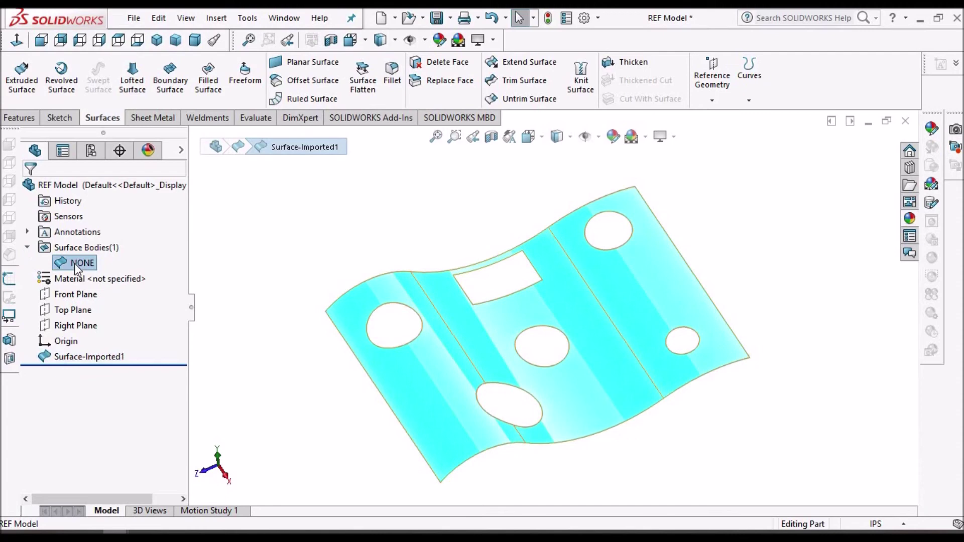
pyautogui.click(354, 230)
pyautogui.moveTo(657, 254); pyautogui.dragTo(583, 307, button='middle')
# Select the upper-right circular hole's edge and close it with Delete Hole(s), creating DeleteHole1.
pyautogui.scroll(-4, 594, 274)
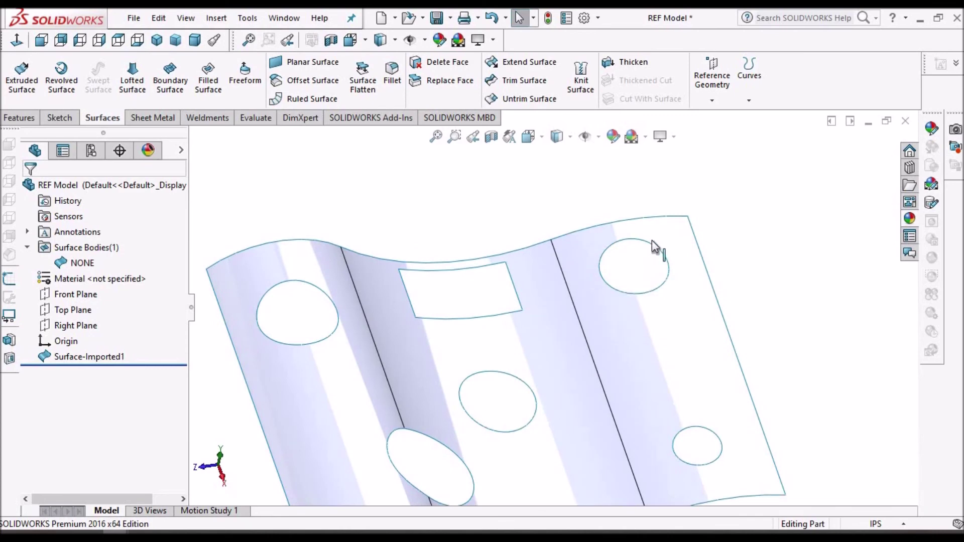
pyautogui.click(652, 248)
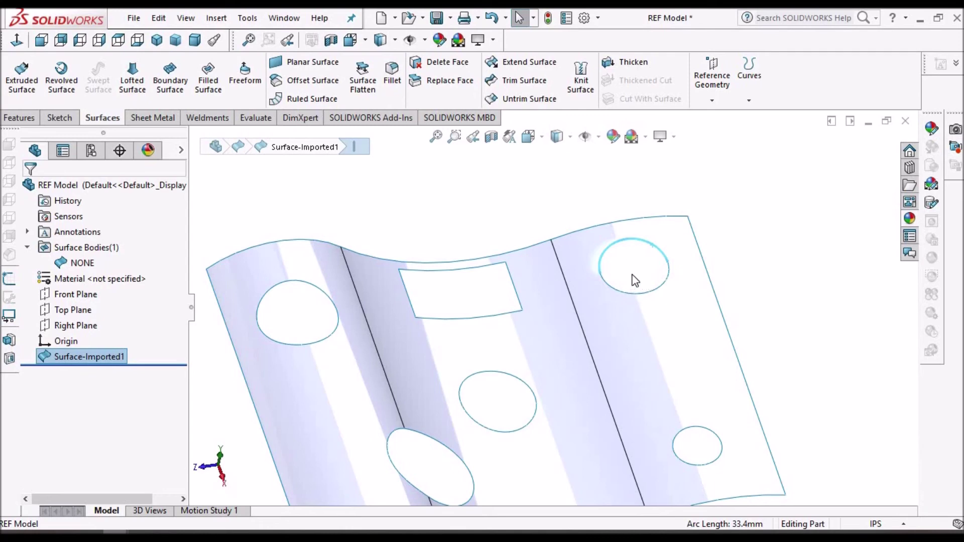
pyautogui.click(735, 253)
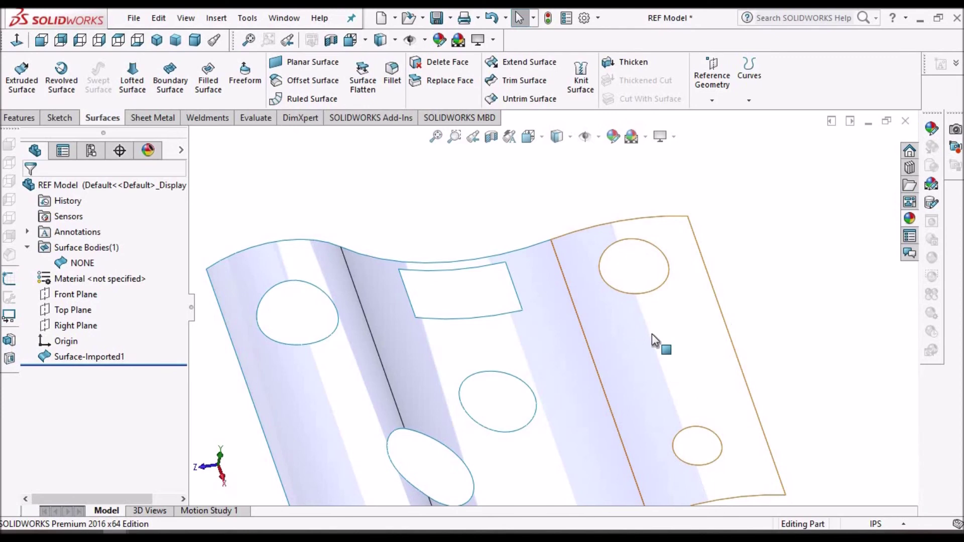
pyautogui.press('f')
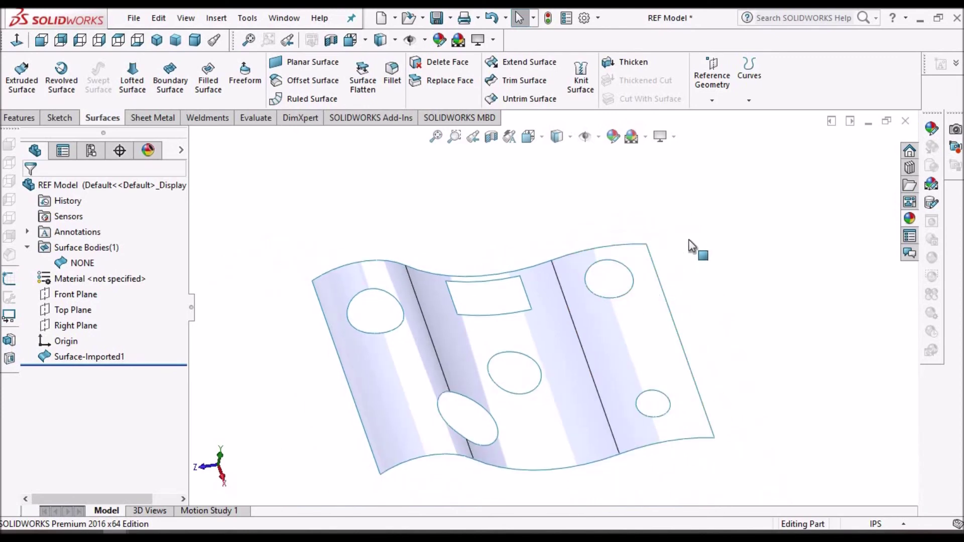
pyautogui.scroll(-2, 632, 291)
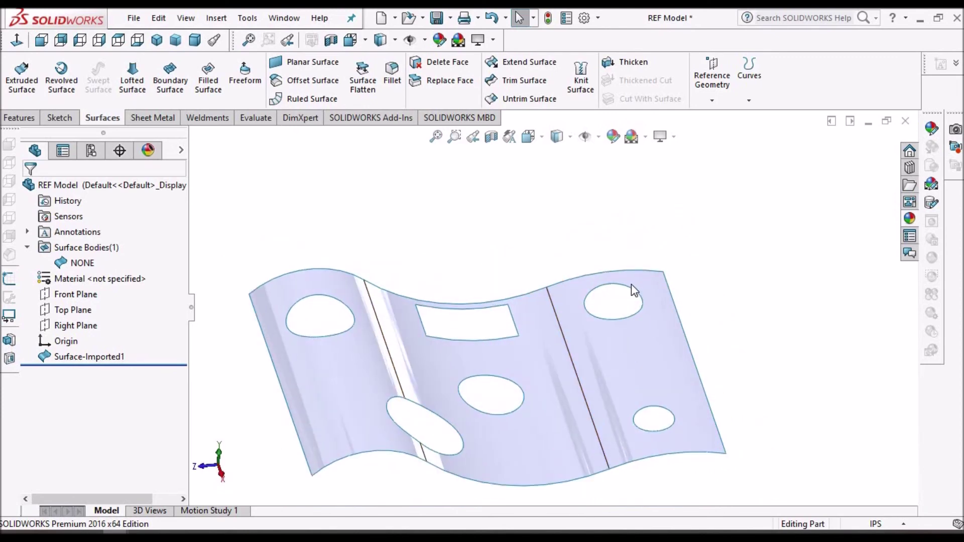
pyautogui.click(632, 292)
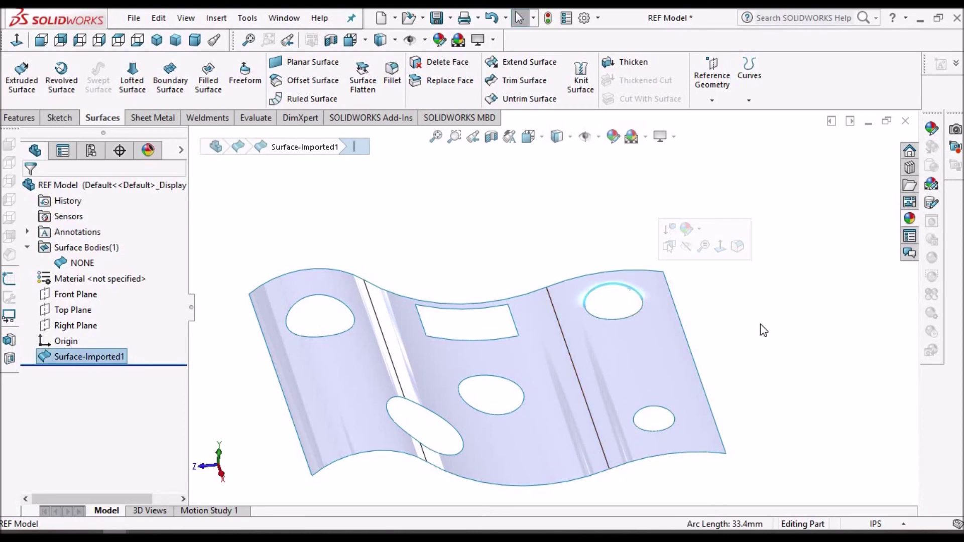
pyautogui.press('Delete')
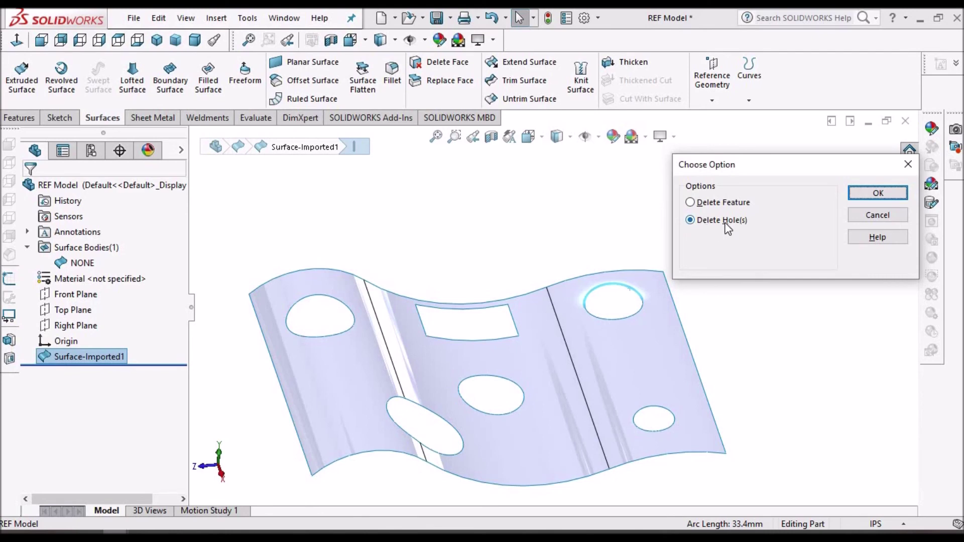
pyautogui.click(876, 195)
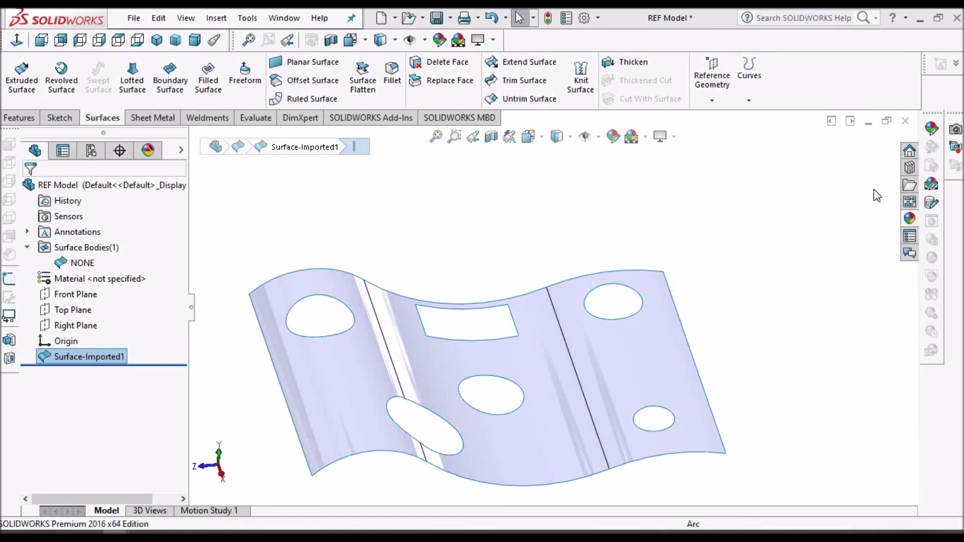
pyautogui.moveTo(631, 358); pyautogui.dragTo(485, 291, button='middle')
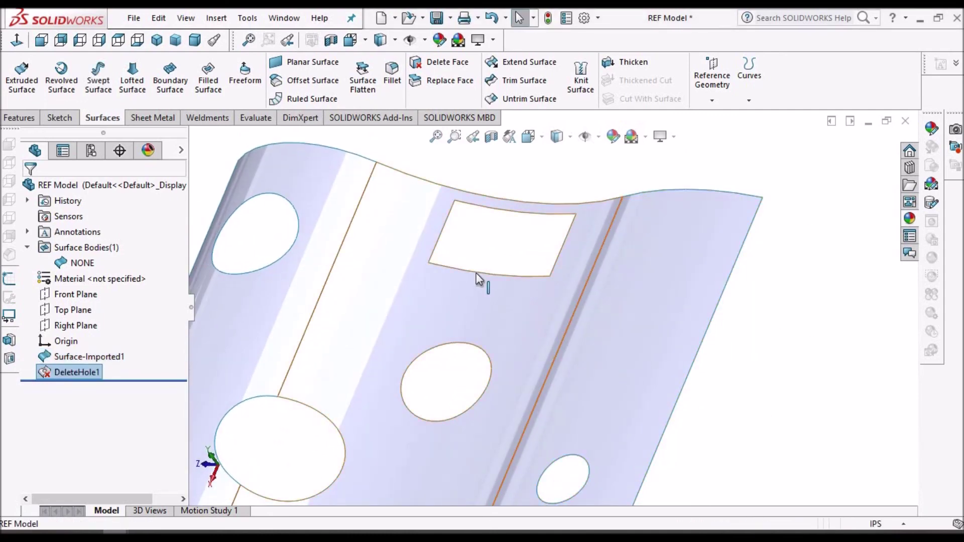
# Close the rectangular hole with Delete Hole(s) to create DeleteHole2, then fit and rotate to check.
pyautogui.click(477, 270)
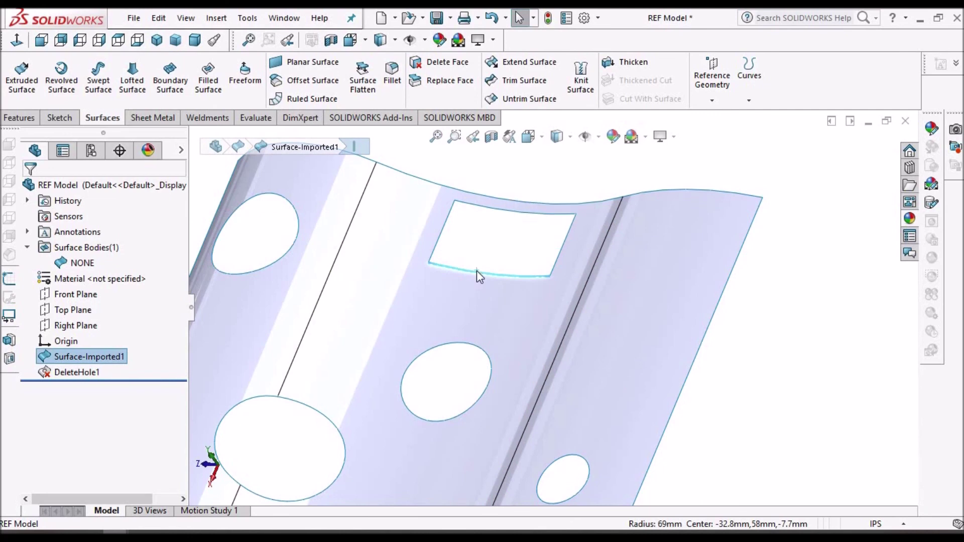
pyautogui.press('Delete')
pyautogui.click(878, 193)
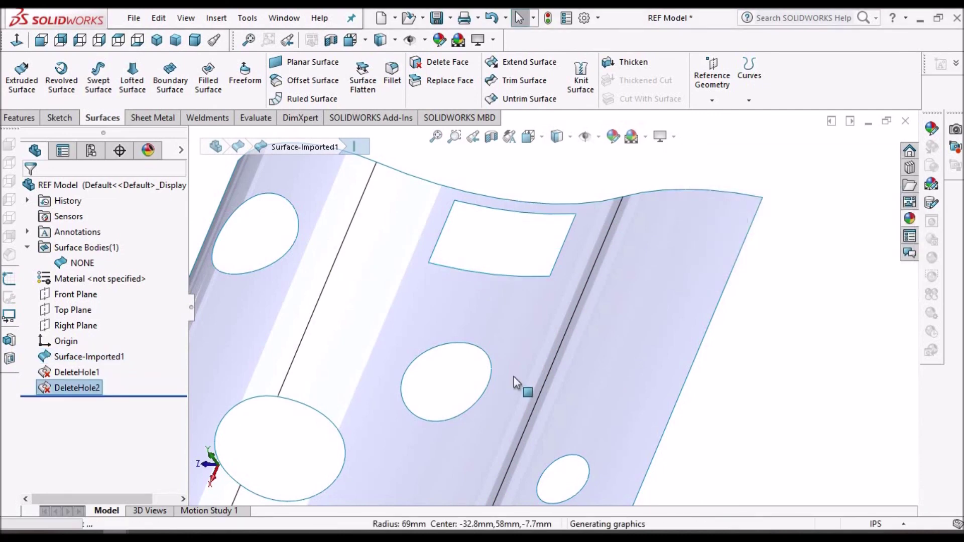
pyautogui.press('f')
pyautogui.moveTo(502, 375); pyautogui.dragTo(623, 396, button='middle')
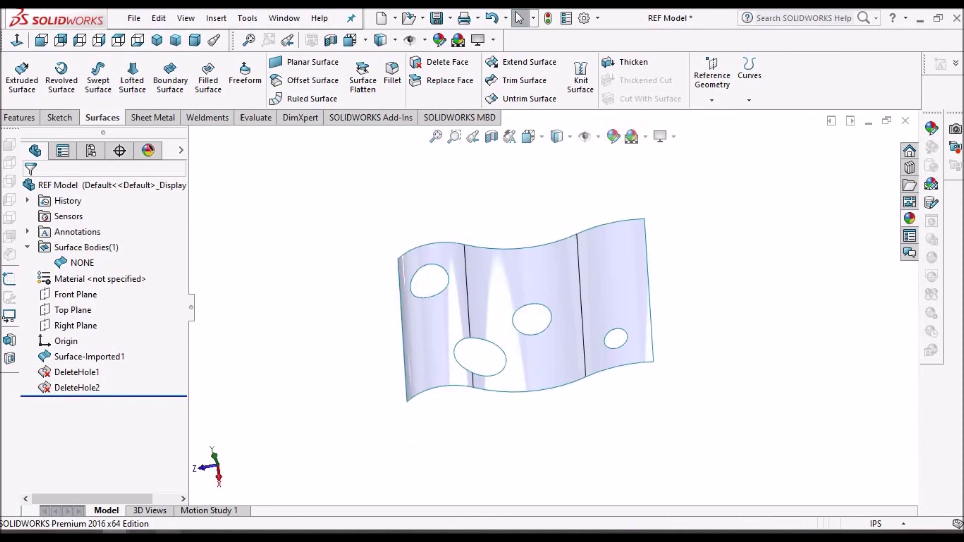